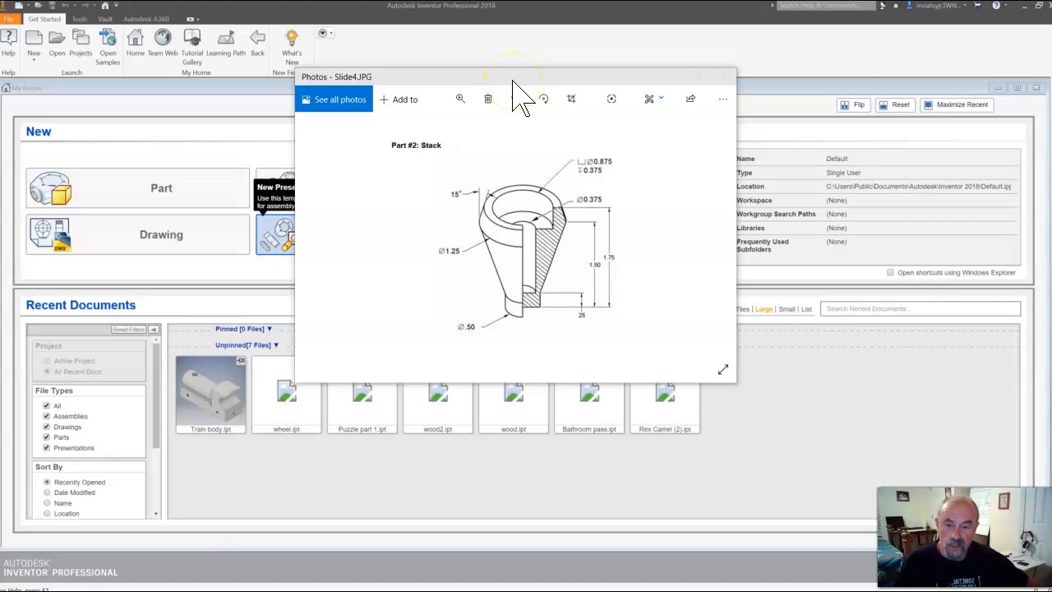
Close the My Home page and create a new part from the Standard.ipt template
{"action": "left_click_drag", "start_coordinate": [513, 81], "coordinate": [1051, 86]}
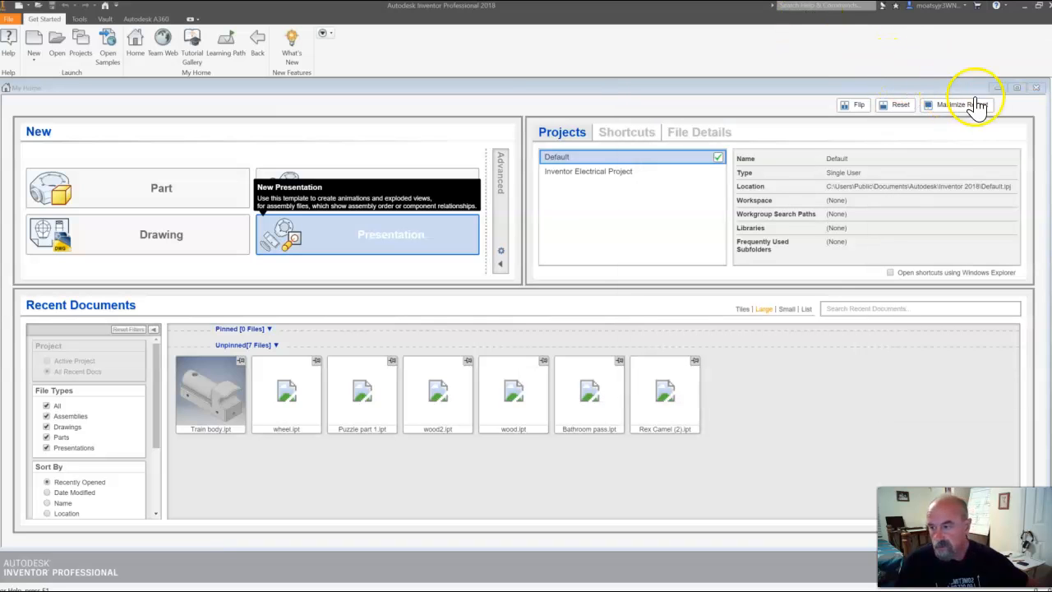
{"action": "left_click", "coordinate": [1037, 88]}
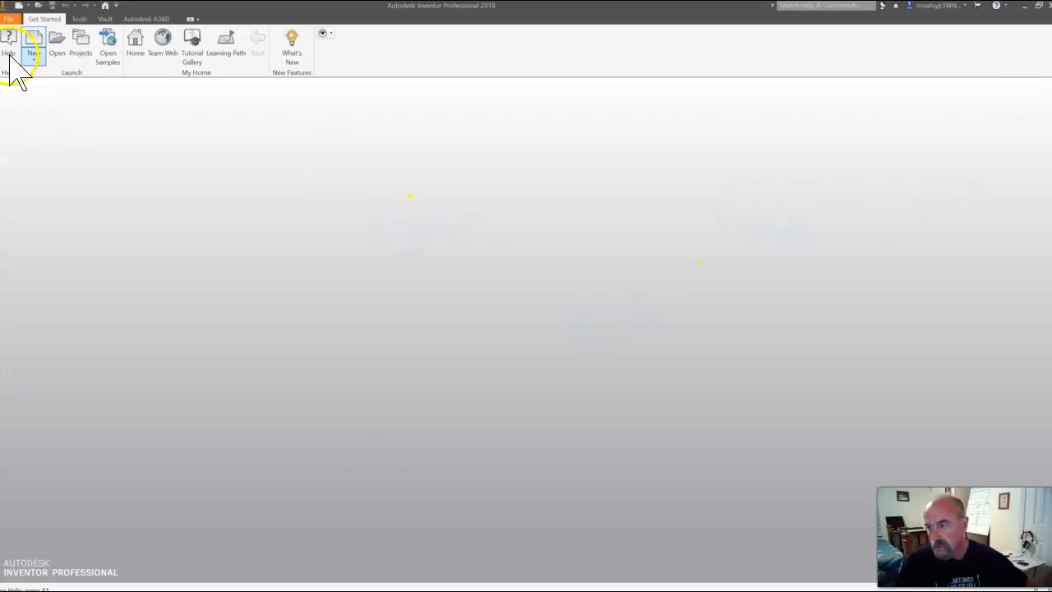
{"action": "left_click", "coordinate": [4, 18]}
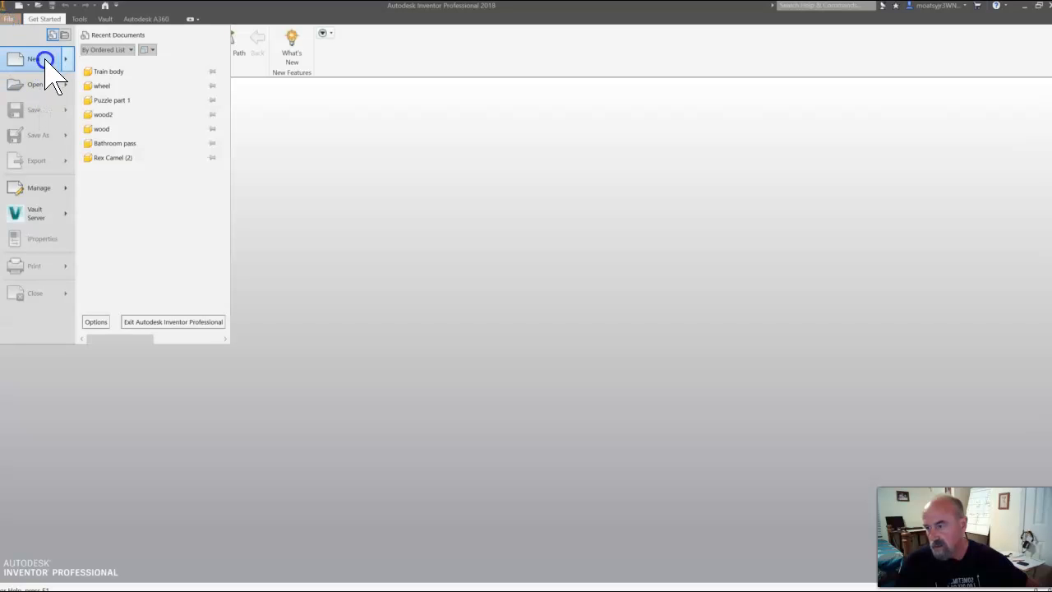
{"action": "left_click", "coordinate": [43, 63]}
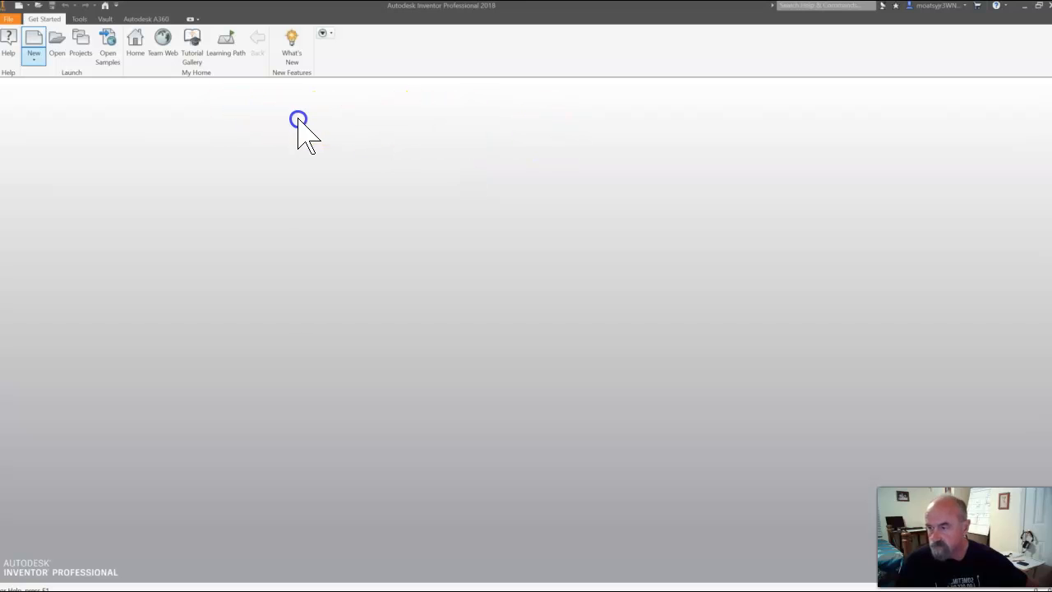
{"action": "left_click", "coordinate": [33, 59]}
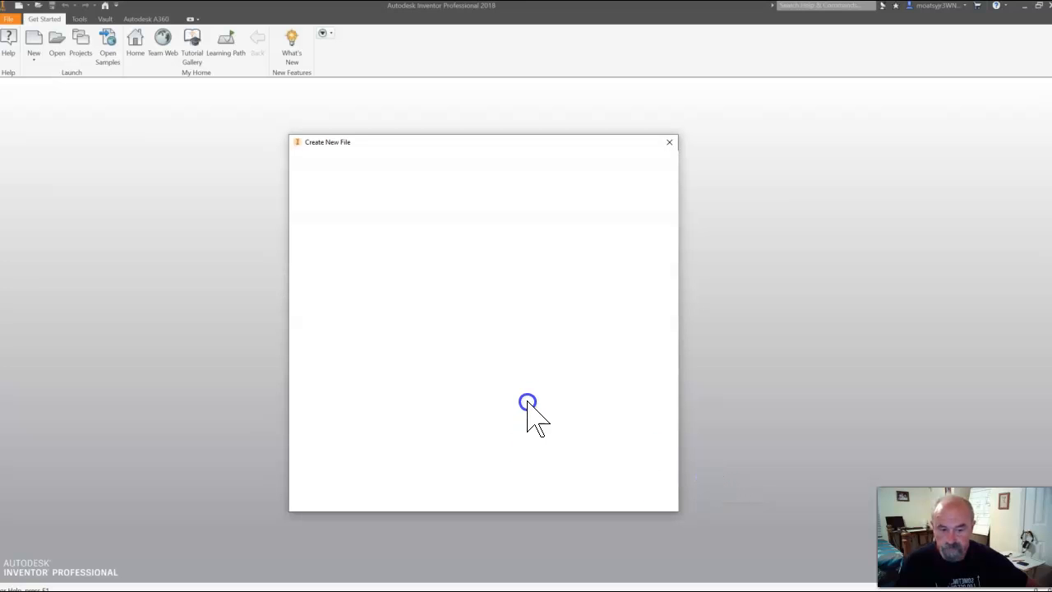
{"action": "left_click", "coordinate": [504, 260]}
{"action": "left_click", "coordinate": [470, 203]}
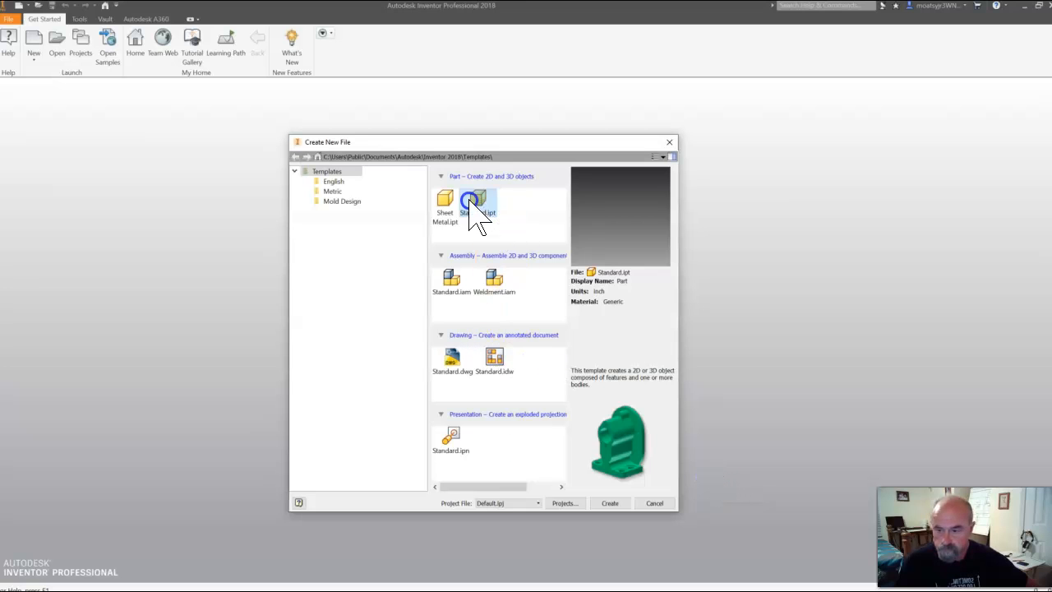
{"action": "double_click", "coordinate": [470, 204]}
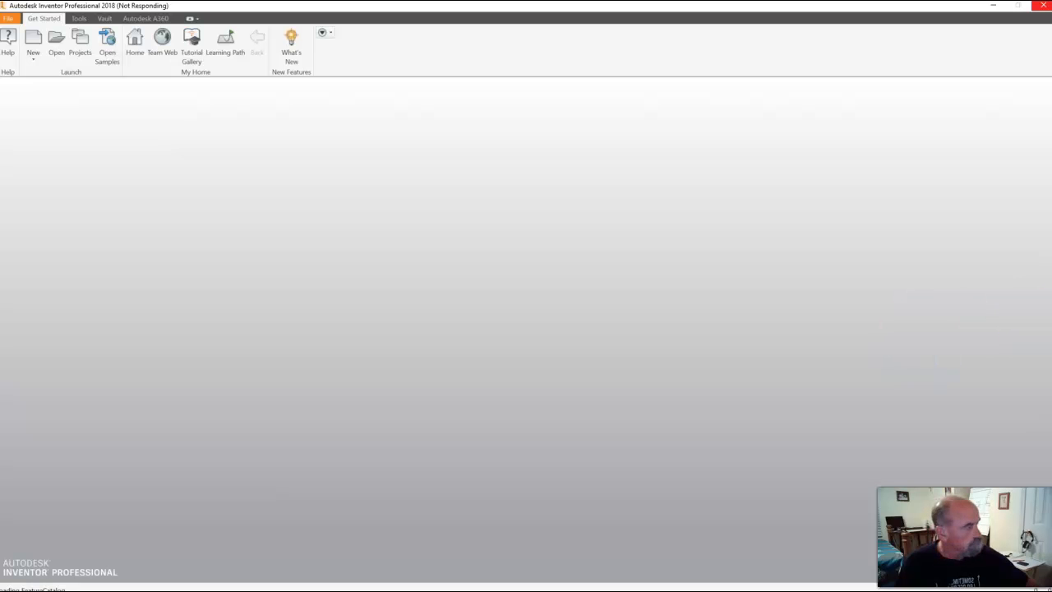
Accept the style conflict notice and maximize the new part's window
{"action": "mouse_move", "coordinate": [1051, 56]}
{"action": "left_mouse_down"}
{"action": "mouse_move", "coordinate": [855, 26]}
{"action": "mouse_move", "coordinate": [618, 58]}
{"action": "left_mouse_up"}
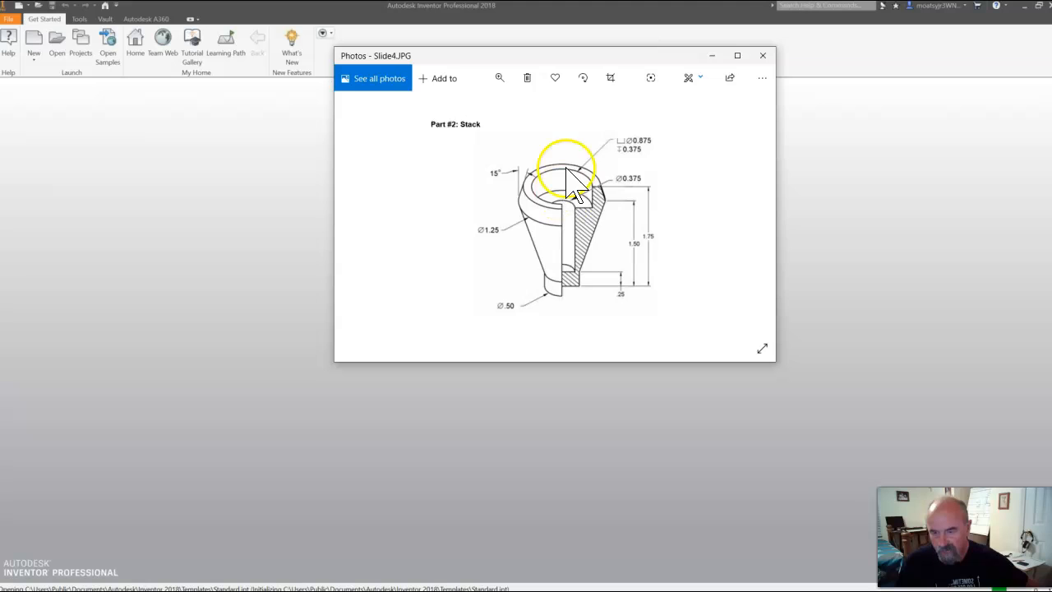
{"action": "left_click_drag", "start_coordinate": [662, 62], "coordinate": [1051, 132]}
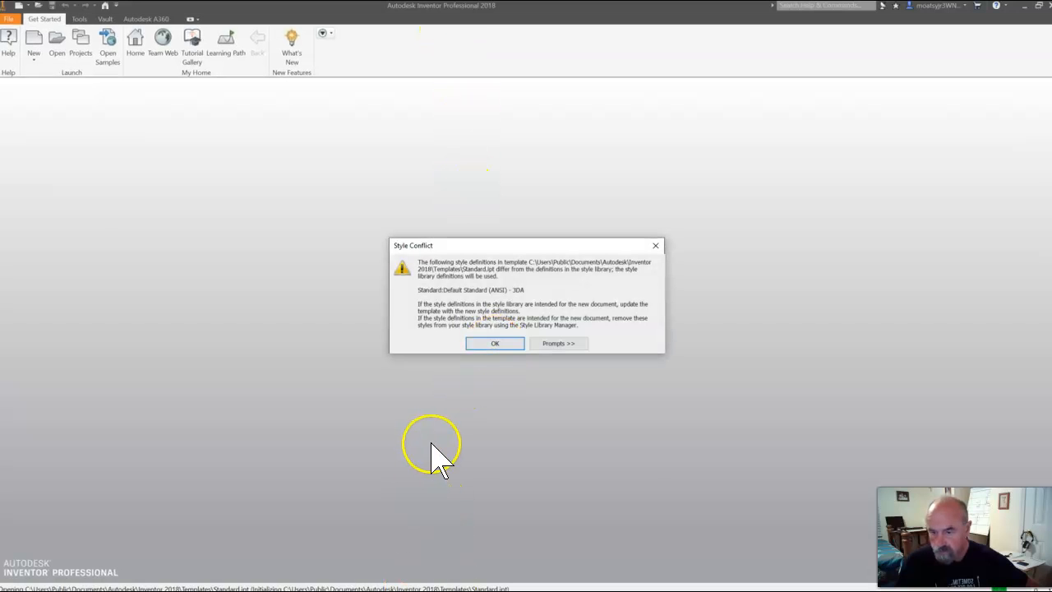
{"action": "left_click", "coordinate": [495, 343]}
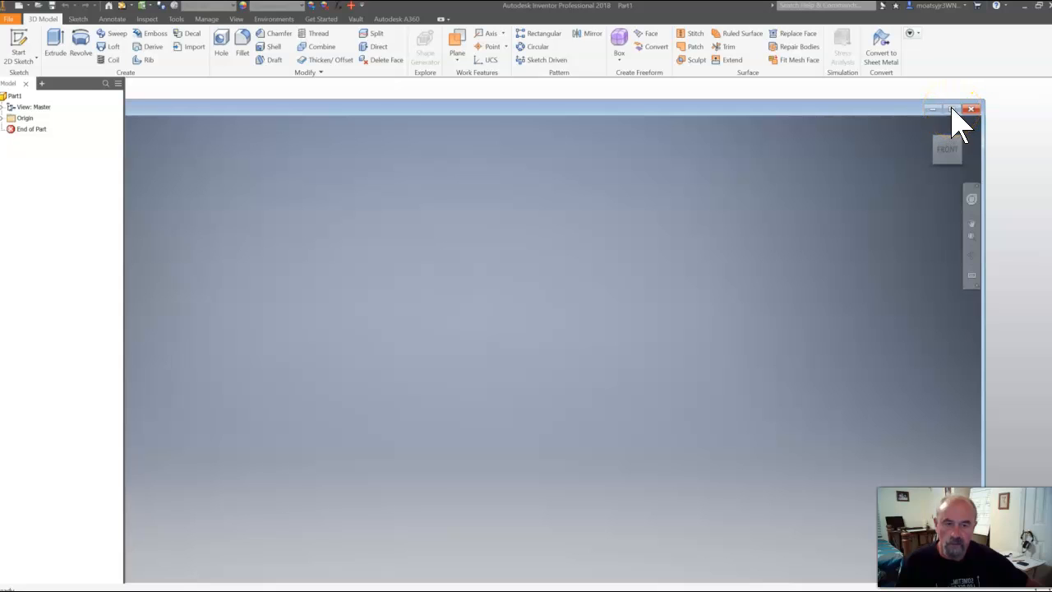
{"action": "left_click", "coordinate": [955, 112]}
{"action": "left_click", "coordinate": [821, 274]}
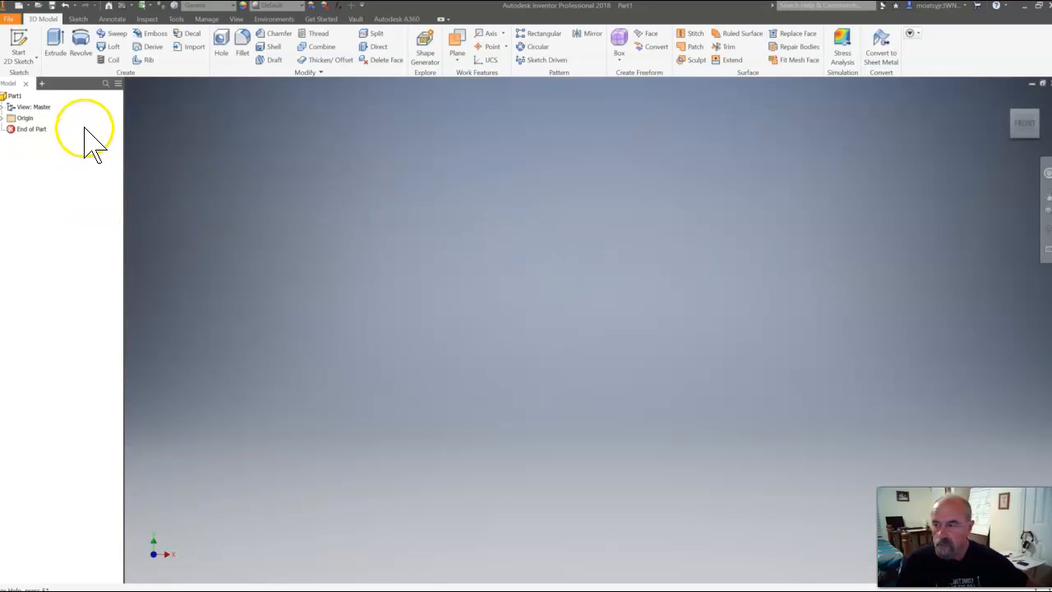
Start a 2D sketch on the XY plane
{"action": "left_click", "coordinate": [35, 60]}
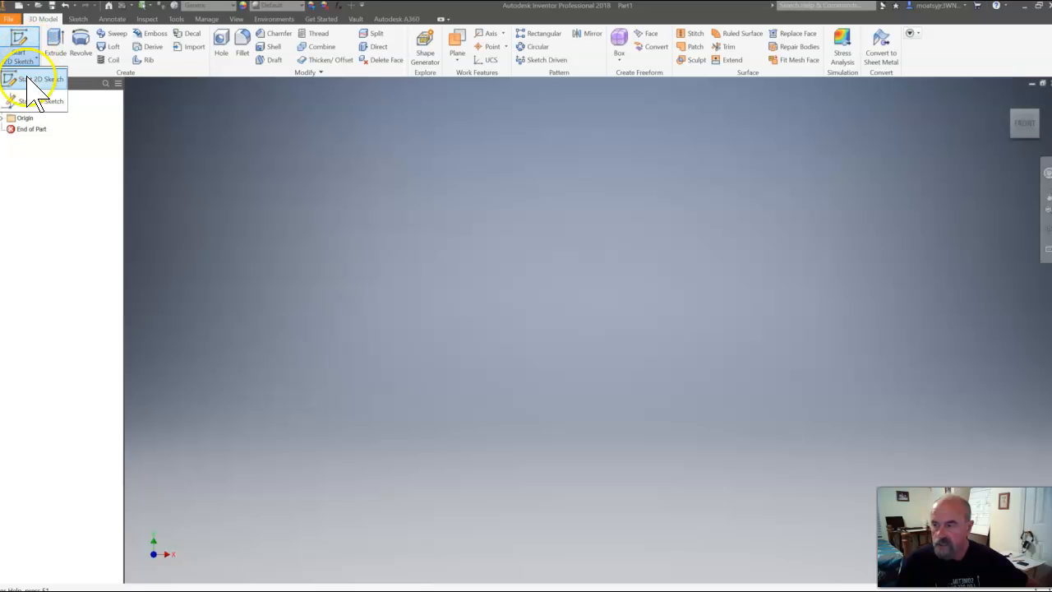
{"action": "left_click", "coordinate": [33, 79]}
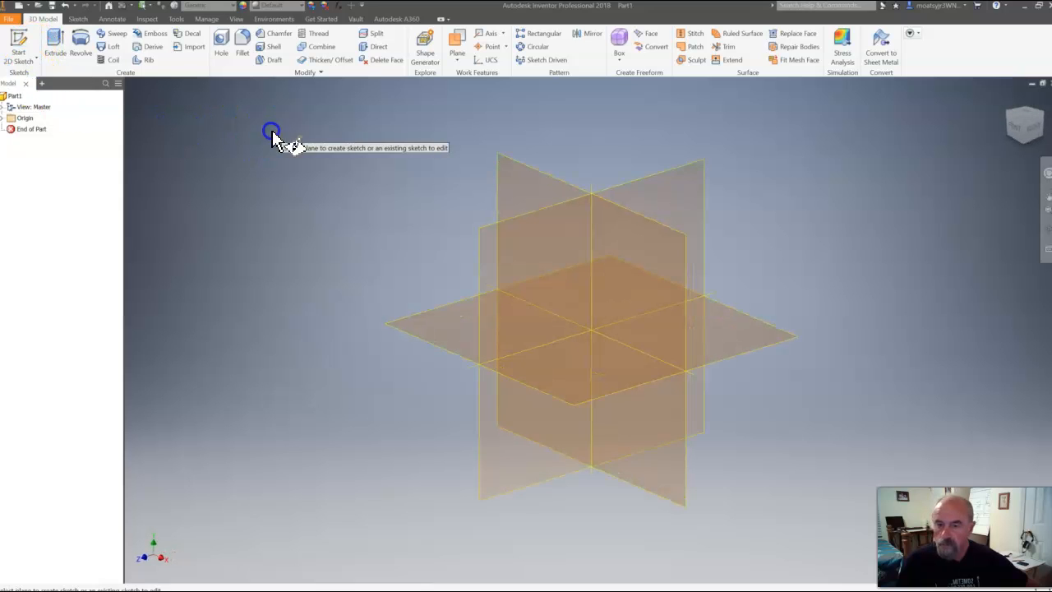
{"action": "left_click", "coordinate": [535, 179]}
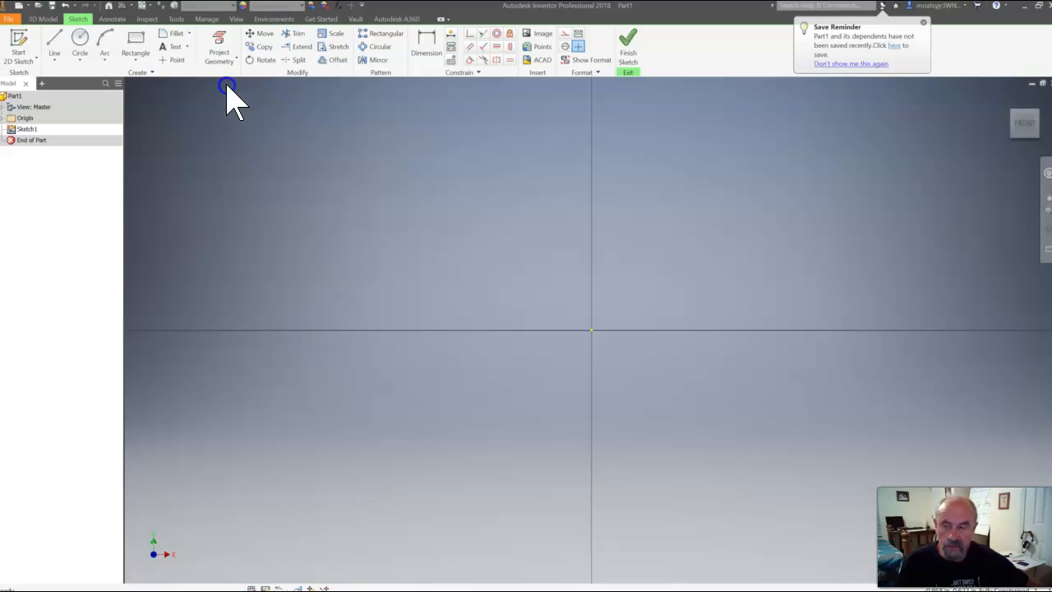
Draw a vertical line about 0.6 in long through the origin, starting above it and ending below it
{"action": "left_click", "coordinate": [53, 45]}
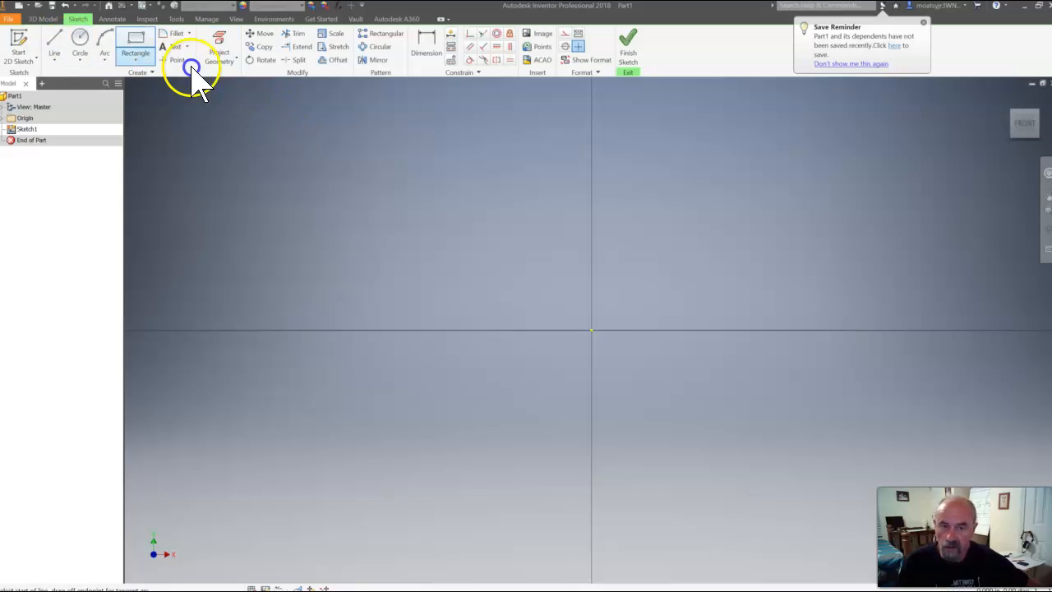
{"action": "left_click", "coordinate": [591, 195]}
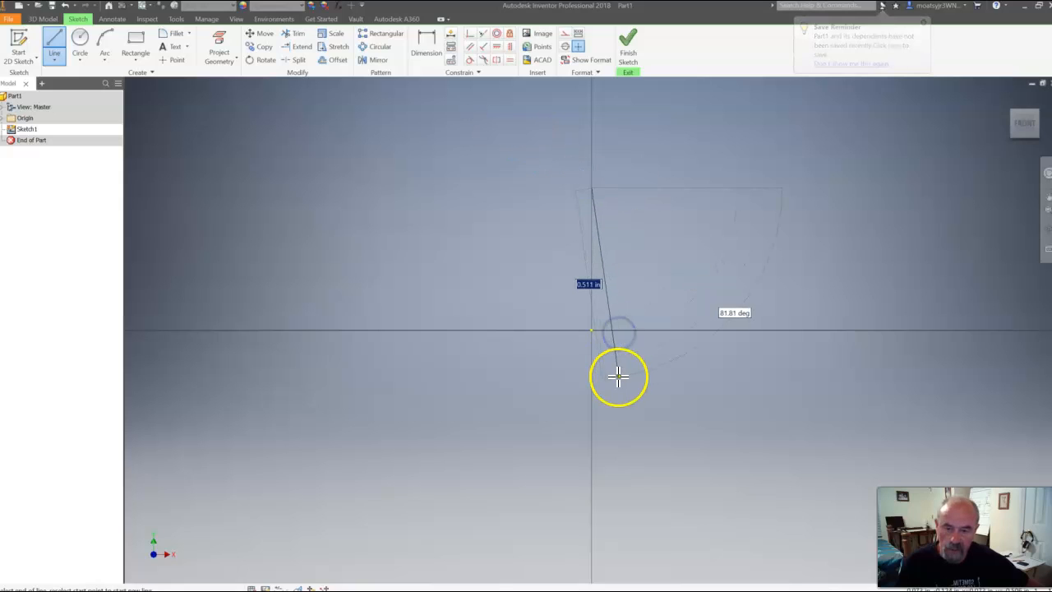
{"action": "left_click", "coordinate": [592, 411]}
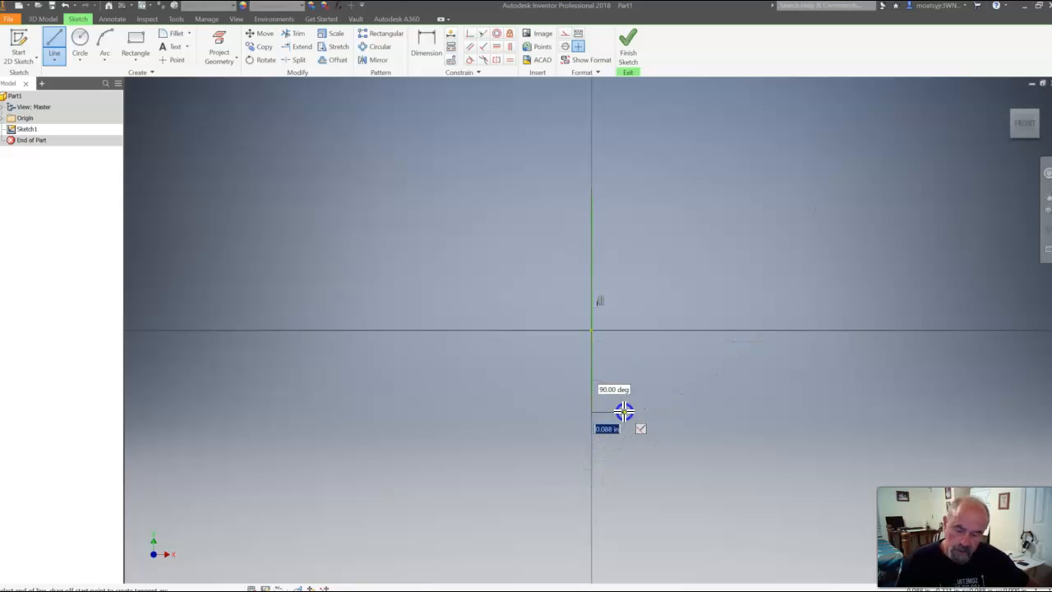
{"action": "key", "text": "Escape"}
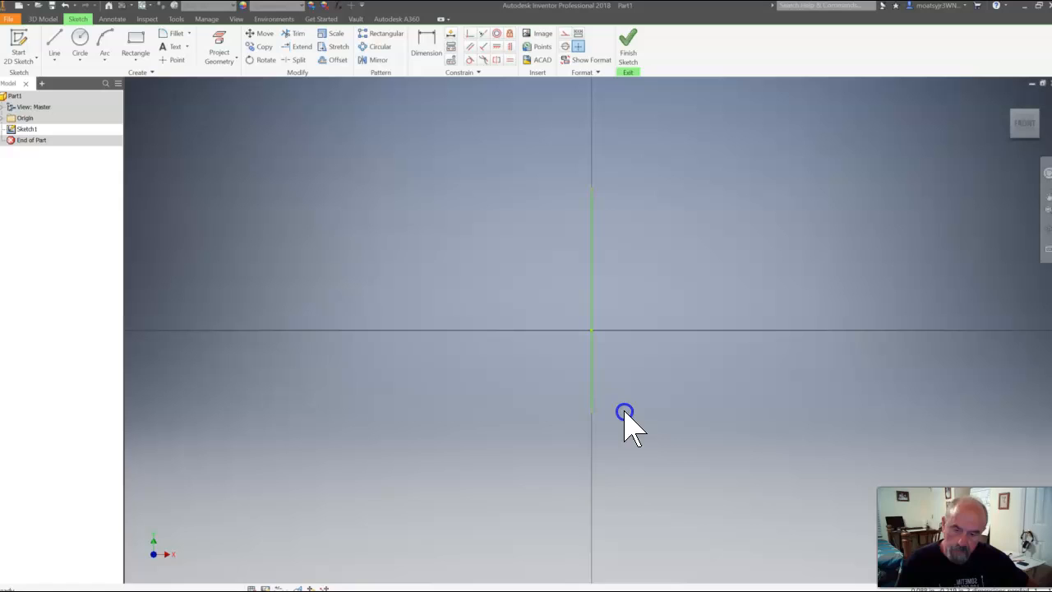
Draw connected lines from the origin: 0.25 in horizontally, 0.25 in vertically up, and an outward slant ending about 0.59 in above the base
{"action": "left_click", "coordinate": [51, 42]}
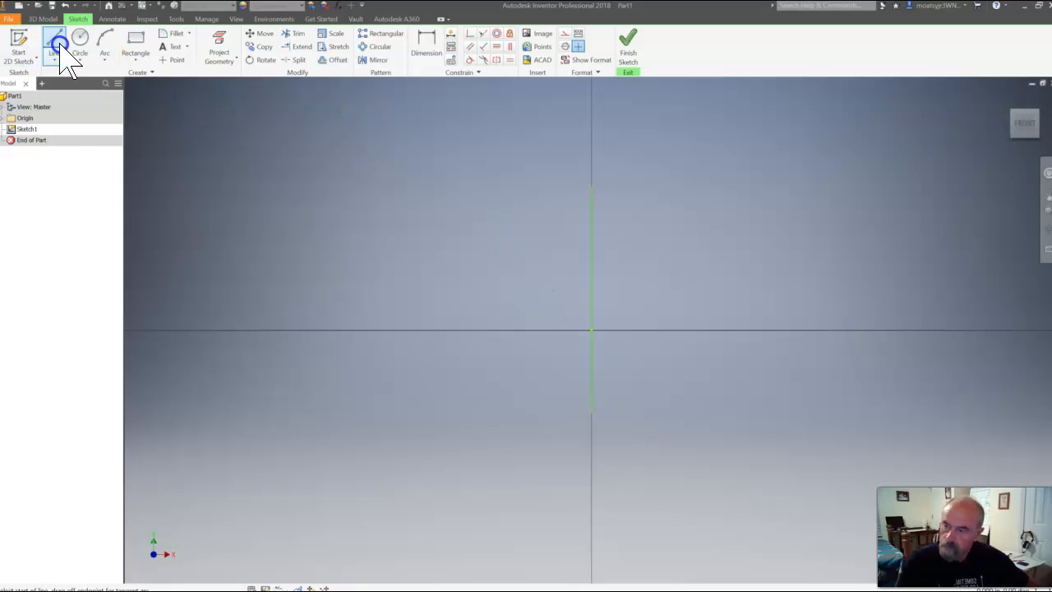
{"action": "left_click", "coordinate": [593, 330]}
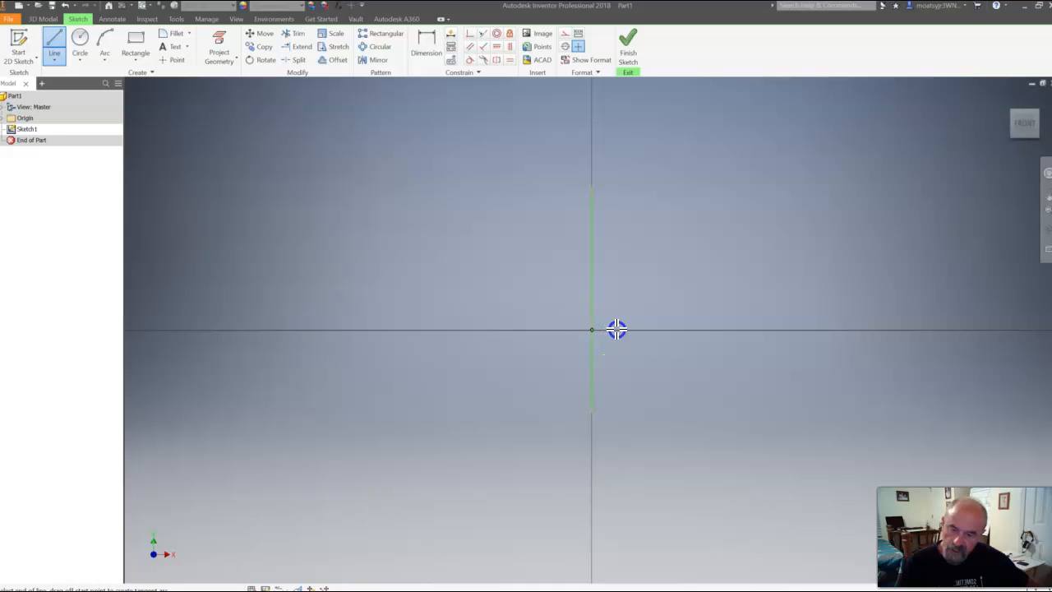
{"action": "type", "text": "25"}
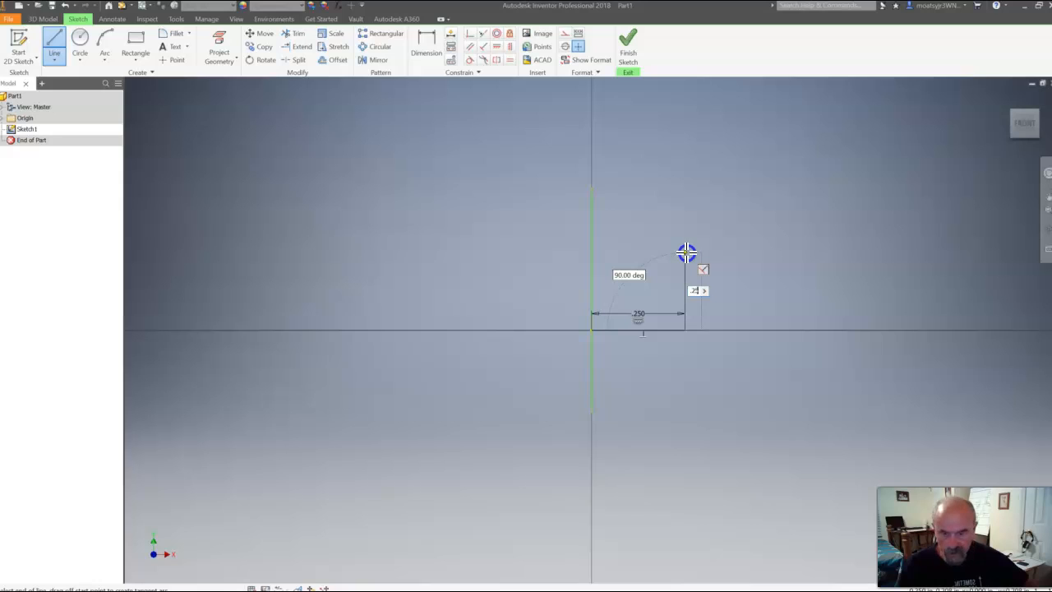
{"action": "key", "text": "Return"}
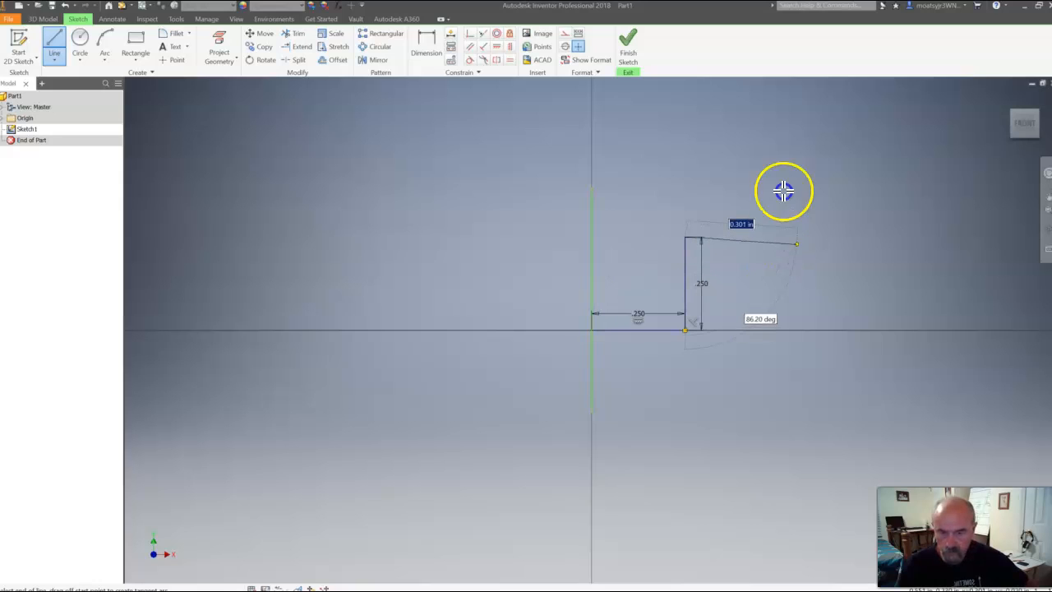
{"action": "left_click", "coordinate": [744, 108]}
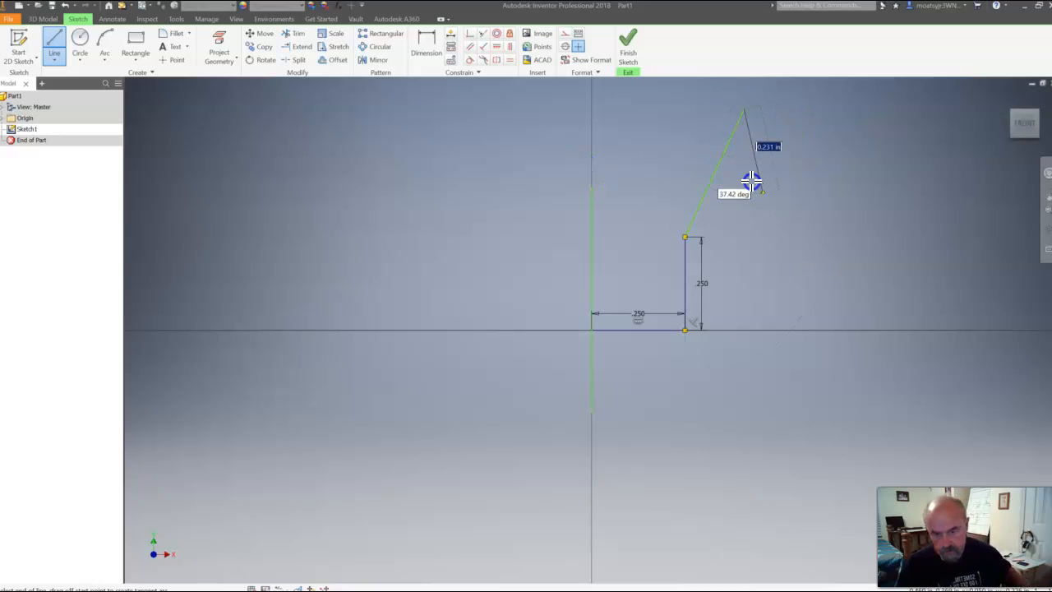
{"action": "key", "text": "Escape"}
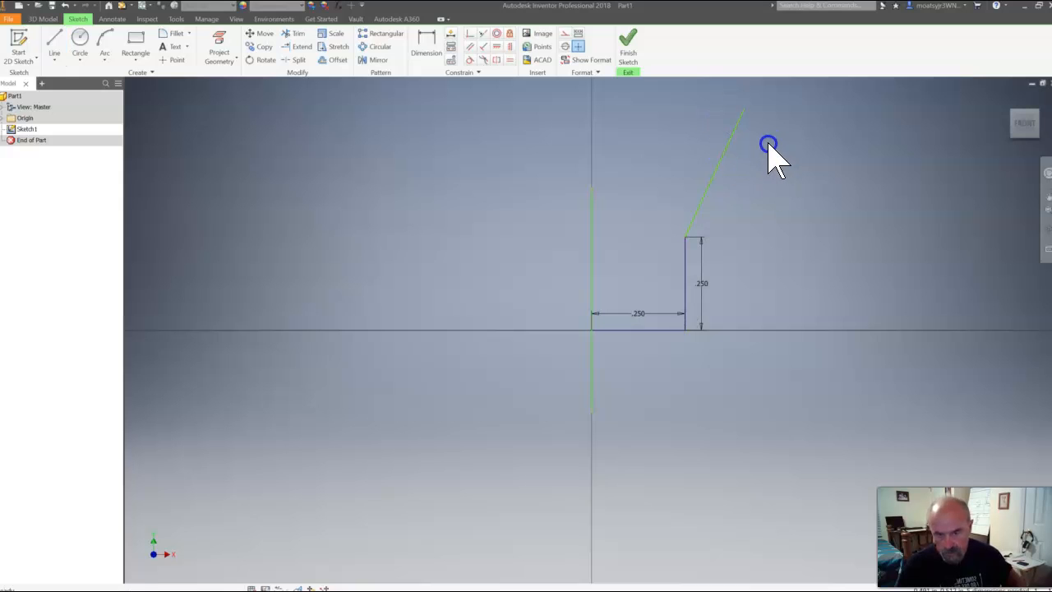
Dimension the height from the base line to the slanted line's upper endpoint as 1.5 in
{"action": "mouse_move", "coordinate": [759, 159]}
{"action": "middle_mouse_down"}
{"action": "mouse_move", "coordinate": [650, 296]}
{"action": "mouse_move", "coordinate": [651, 334]}
{"action": "mouse_move", "coordinate": [663, 331]}
{"action": "middle_mouse_up"}
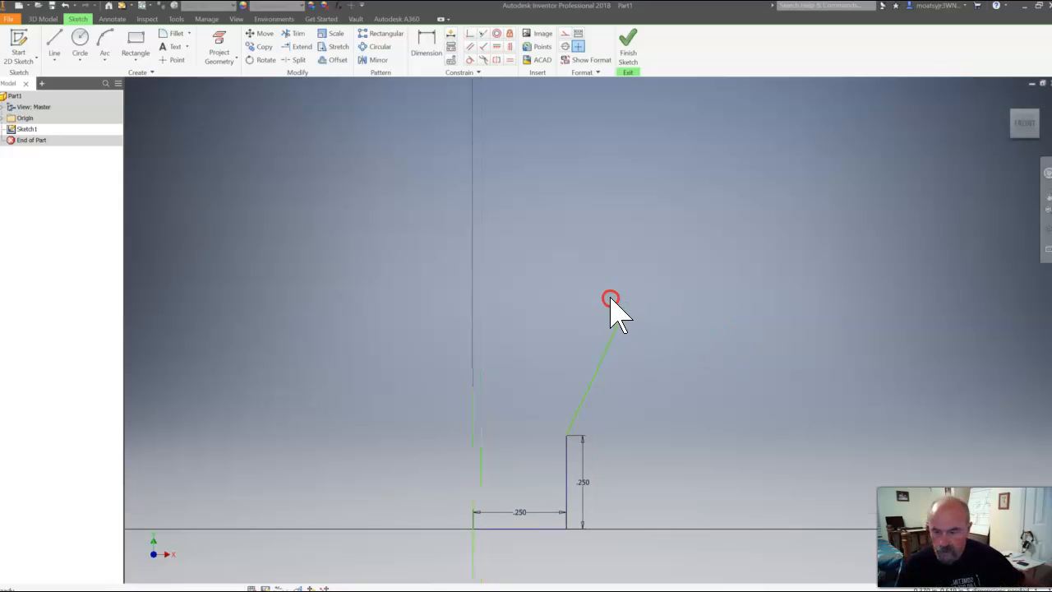
{"action": "left_click", "coordinate": [319, 33]}
{"action": "left_click", "coordinate": [425, 47]}
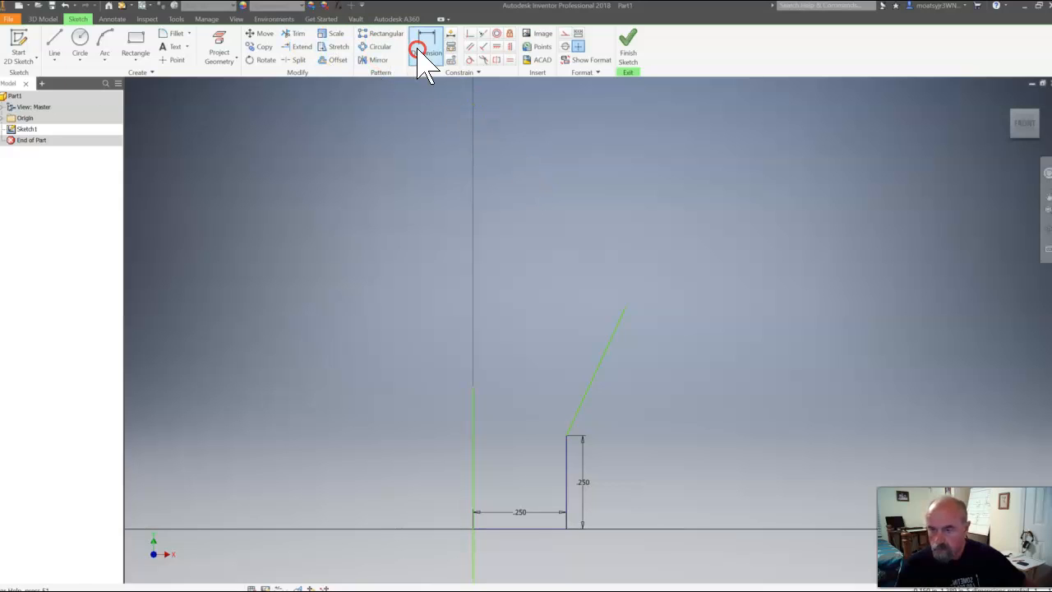
{"action": "left_click", "coordinate": [627, 309]}
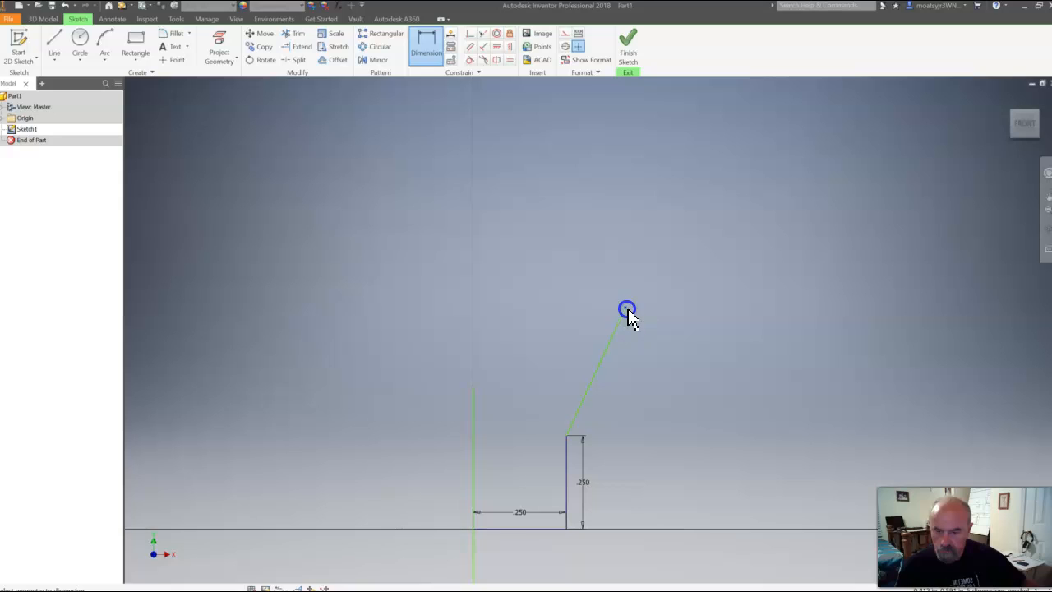
{"action": "left_click", "coordinate": [530, 529]}
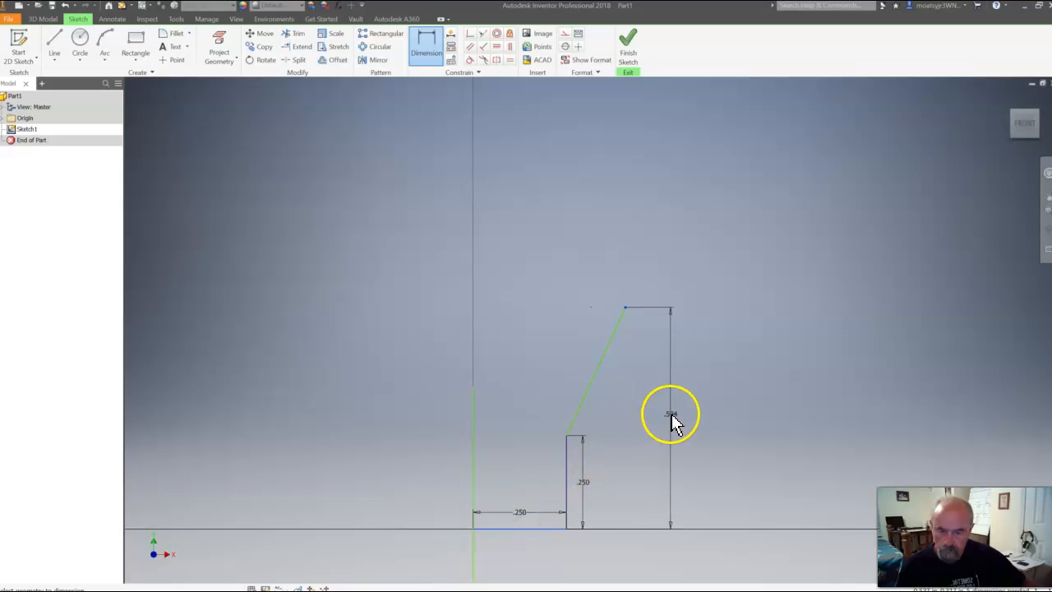
{"action": "left_click", "coordinate": [670, 417]}
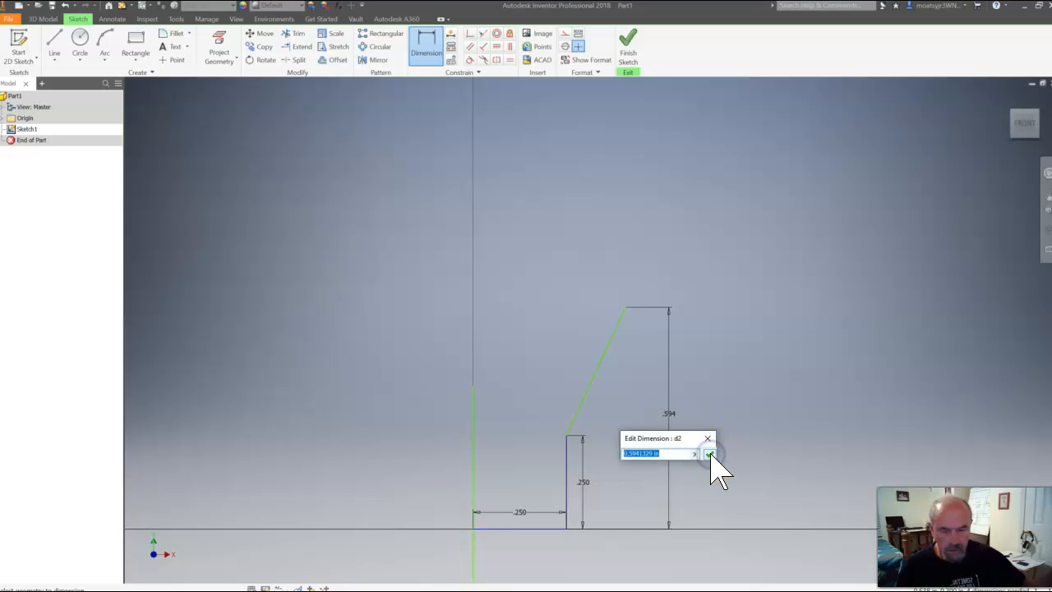
{"action": "type", "text": "1"}
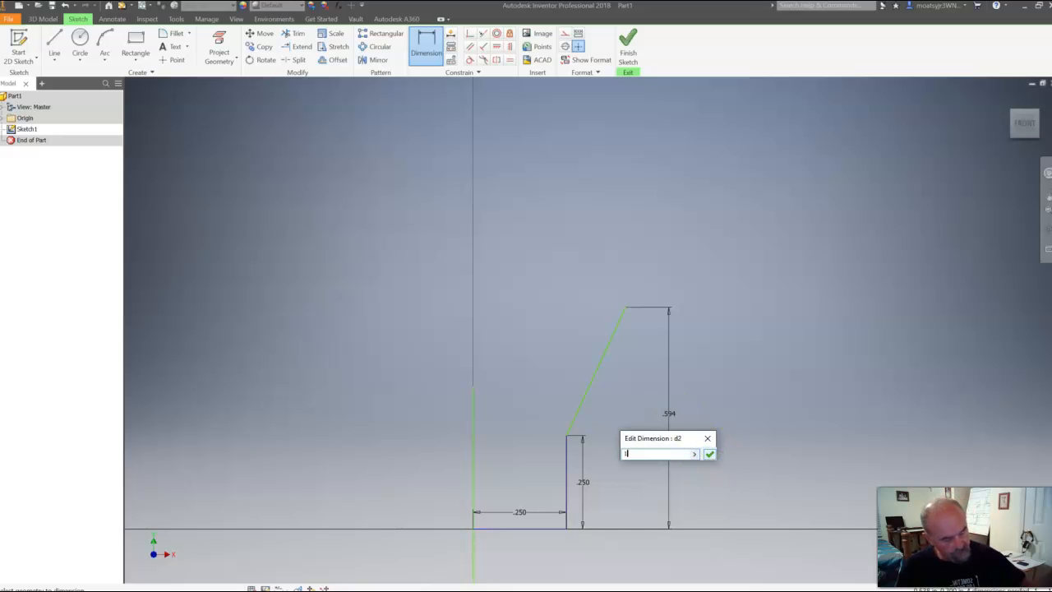
{"action": "type", "text": ".5"}
{"action": "left_click", "coordinate": [709, 453]}
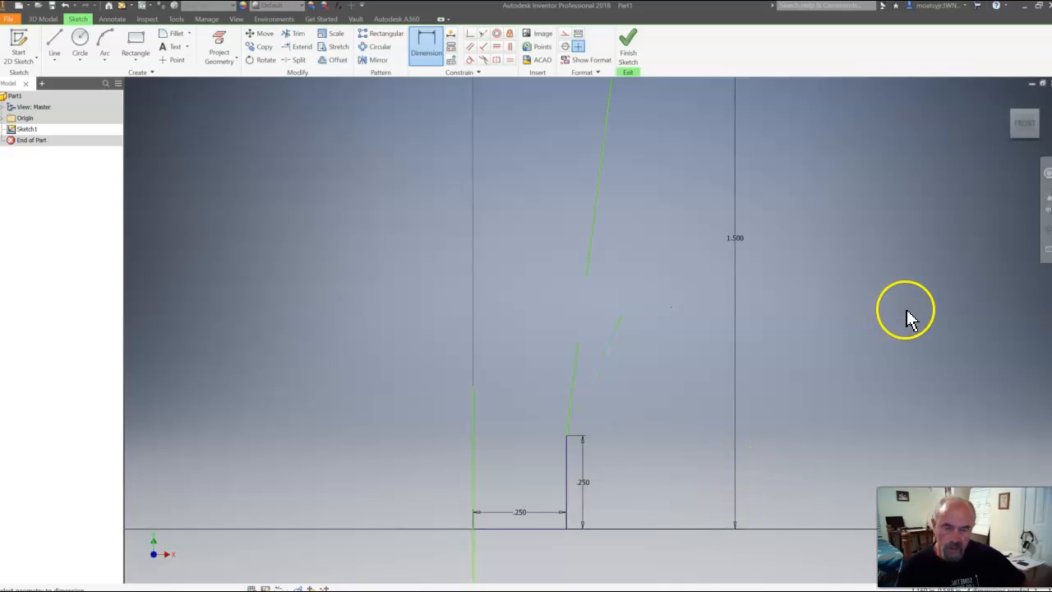
Dimension the horizontal distance from the vertical center line to the slanted line's upper endpoint as 1.25/2
{"action": "left_click", "coordinate": [1025, 132]}
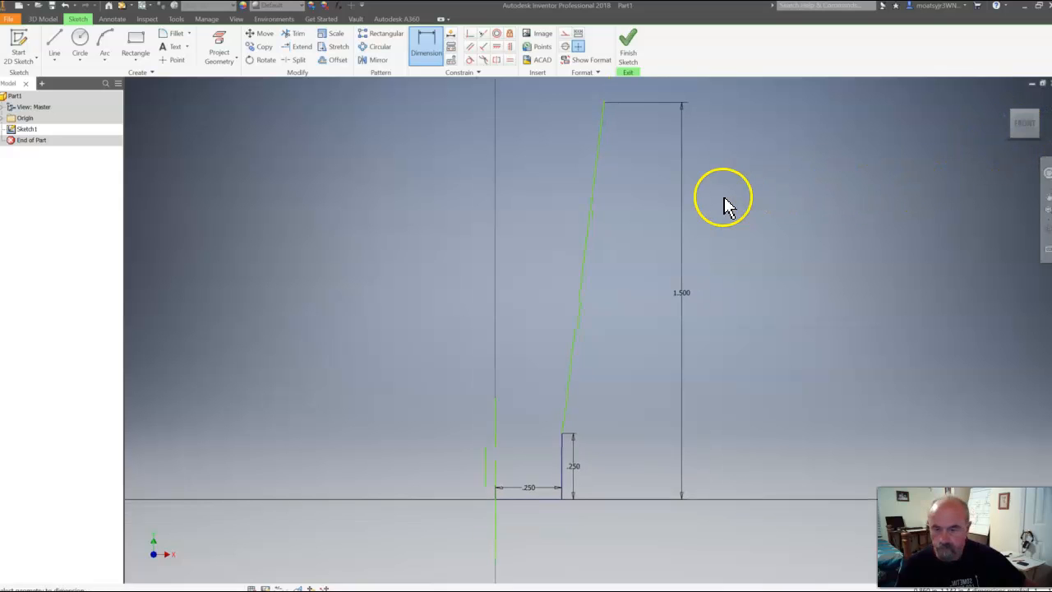
{"action": "left_click", "coordinate": [435, 49]}
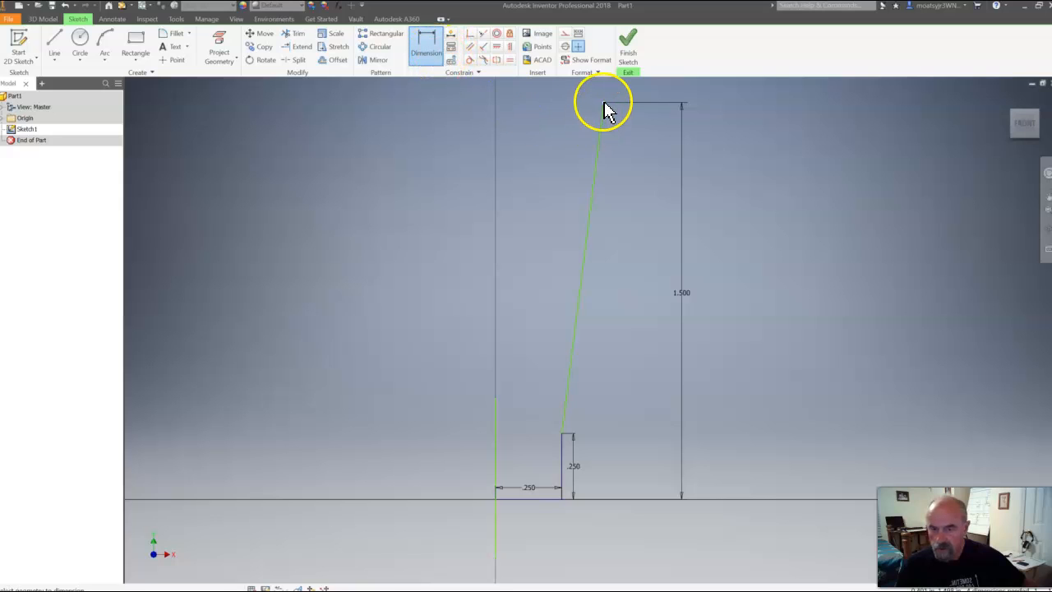
{"action": "left_click", "coordinate": [498, 433]}
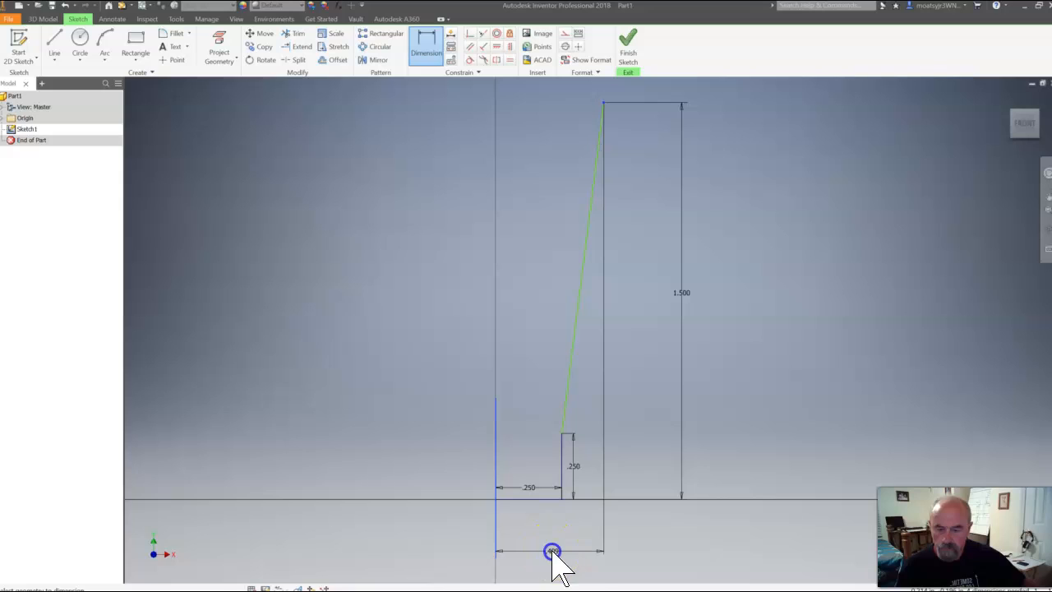
{"action": "left_click", "coordinate": [552, 551]}
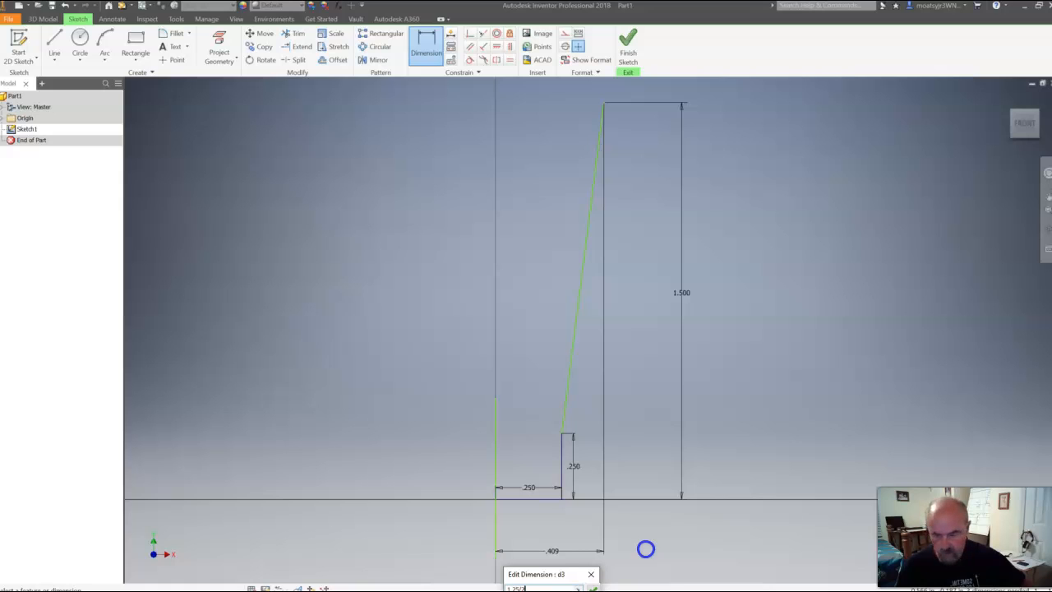
{"action": "key", "text": "Return"}
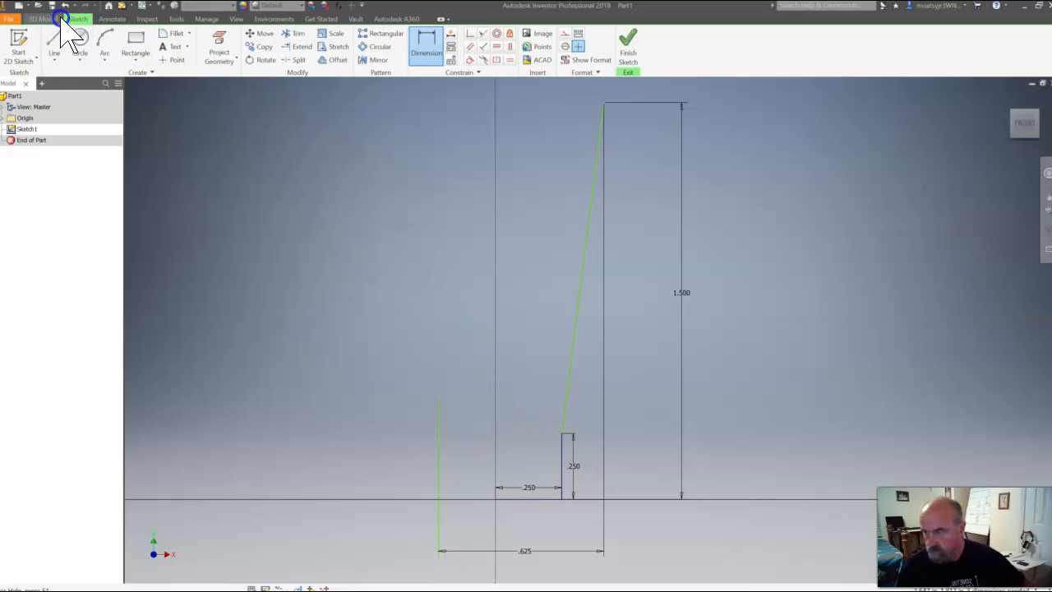
Undo the last horizontal dimension value and apply a Fix constraint to the vertical center line through the origin
{"action": "left_click", "coordinate": [65, 7]}
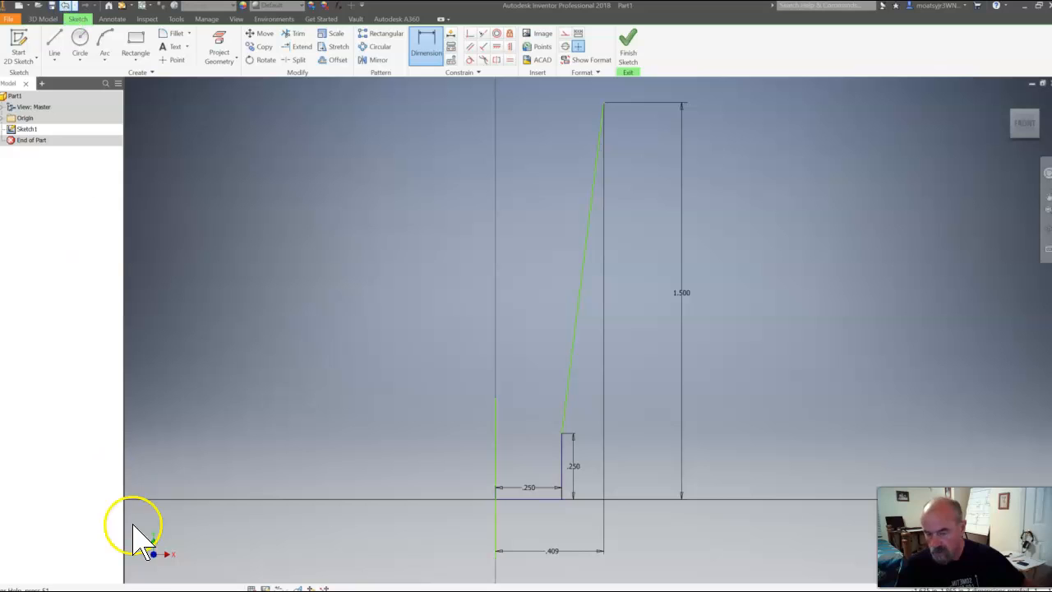
{"action": "left_click", "coordinate": [514, 519]}
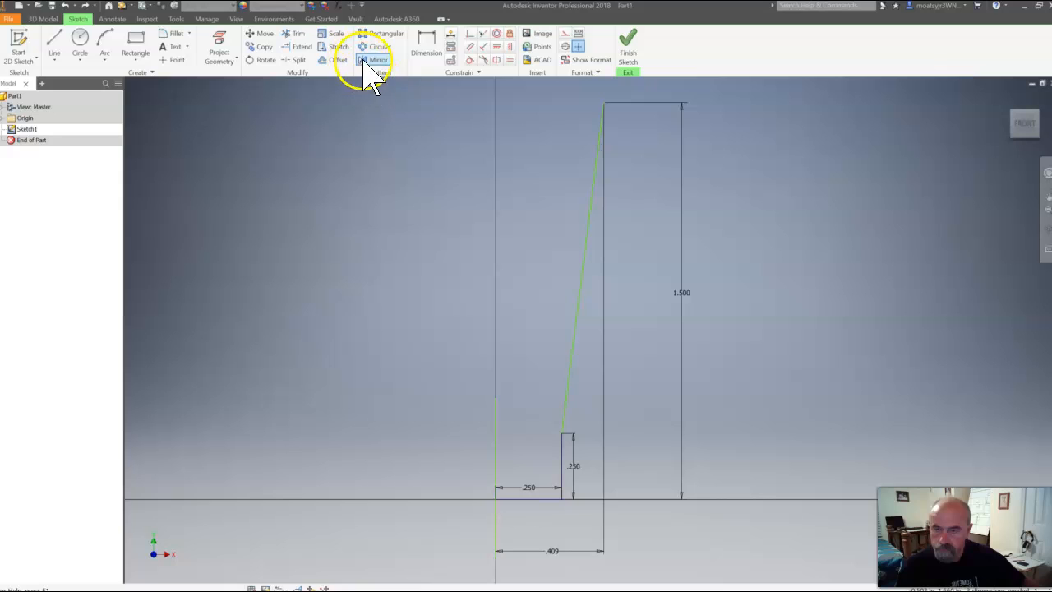
{"action": "left_click", "coordinate": [510, 33]}
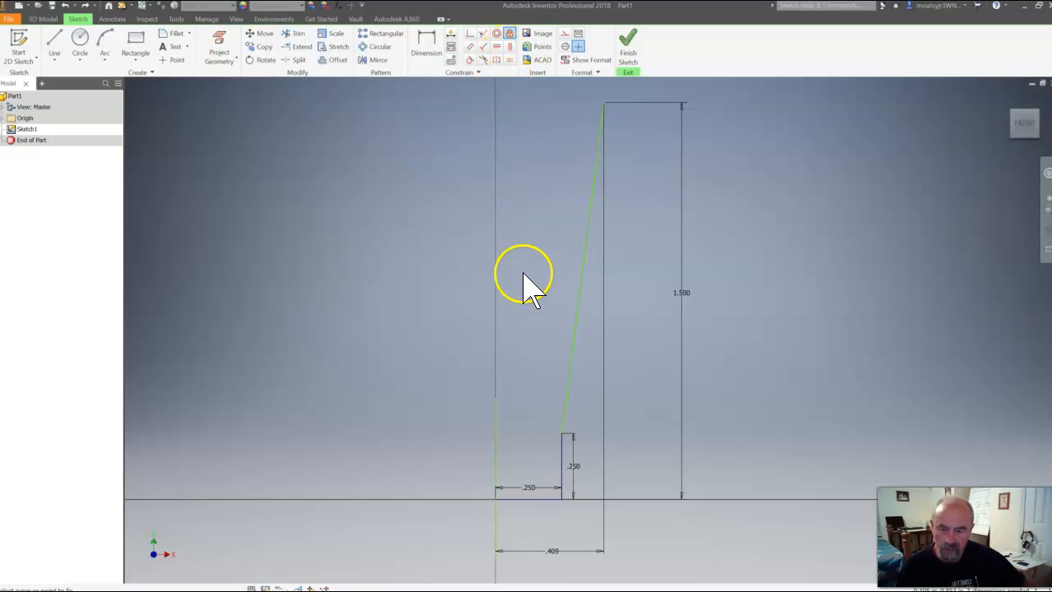
{"action": "left_click", "coordinate": [497, 444]}
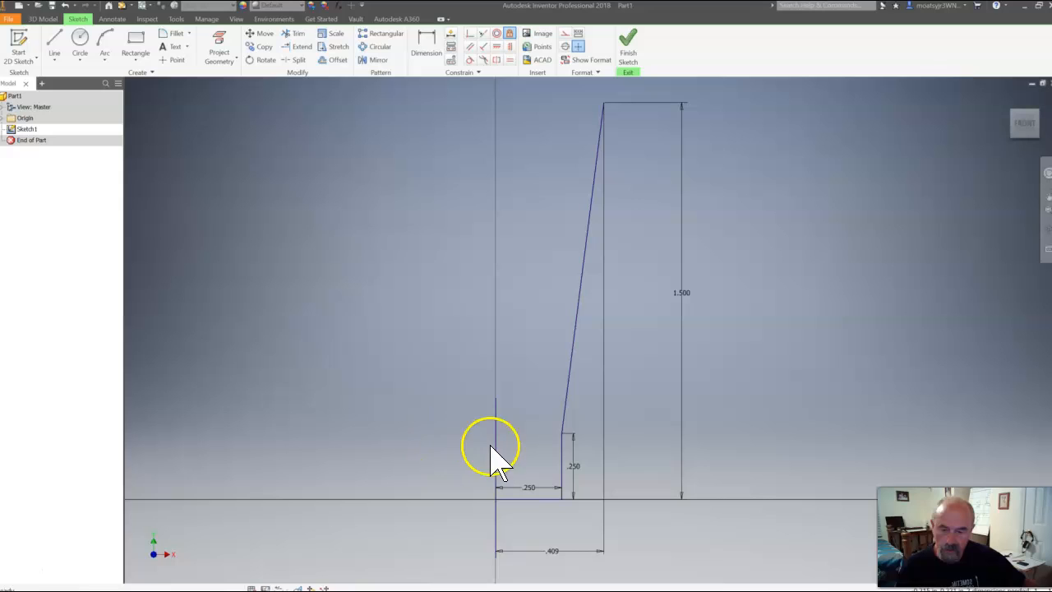
Set the horizontal dimension from the fixed center line to the slanted line's upper endpoint to 1.25/2 (0.625 in)
{"action": "left_click", "coordinate": [554, 560]}
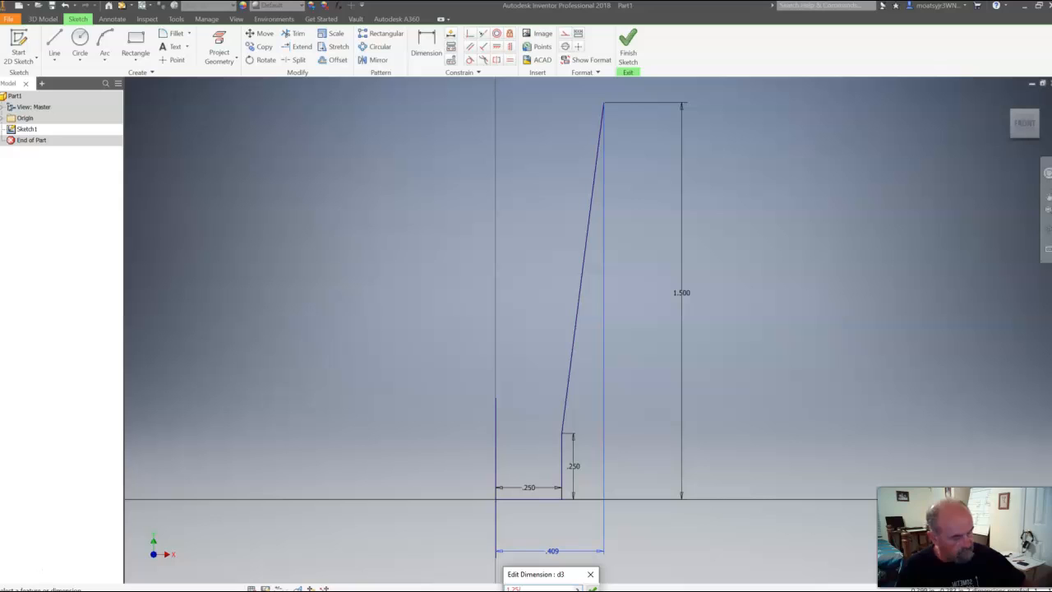
{"action": "key", "text": "Return"}
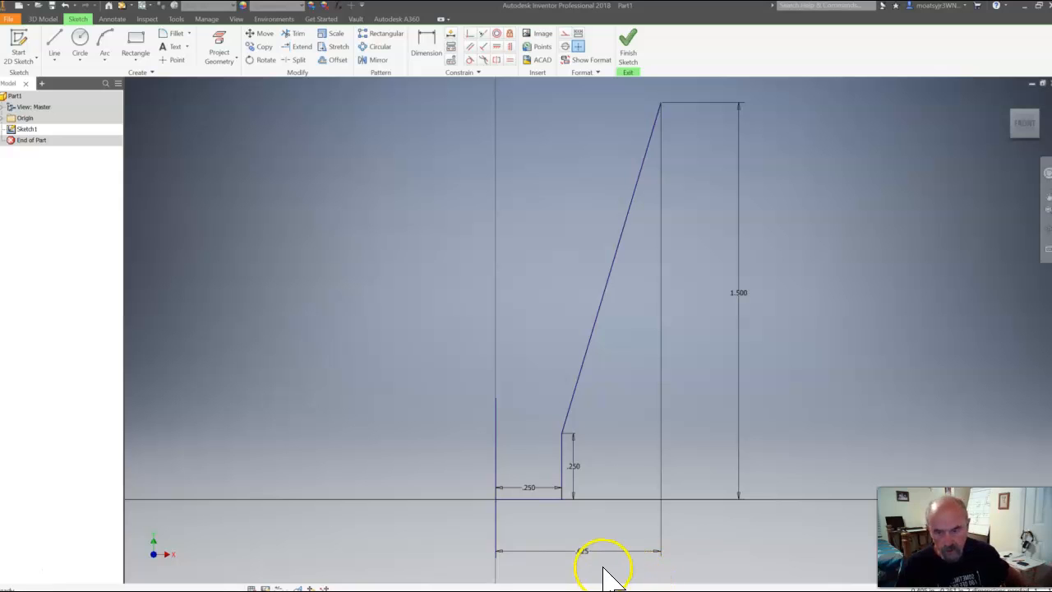
{"action": "scroll", "coordinate": [603, 568], "scroll_direction": "down", "scroll_amount": 5}
{"action": "scroll", "coordinate": [604, 571], "scroll_direction": "up", "scroll_amount": 3}
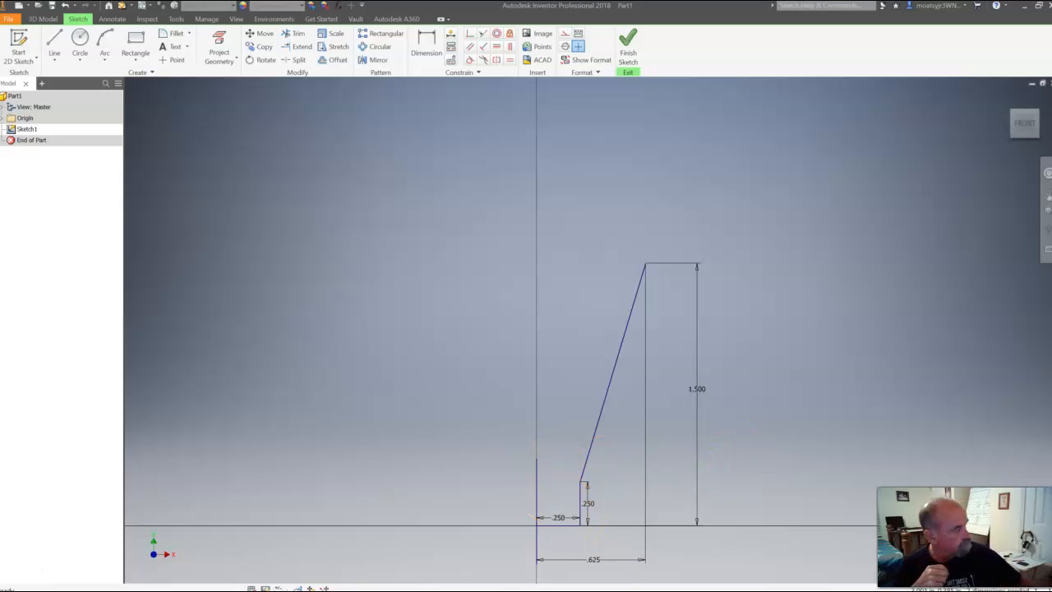
Check the Stack drawing, then draw an inward-slanting line about 0.45 in long upward from the profile's upper endpoint
{"action": "mouse_move", "coordinate": [1051, 118]}
{"action": "left_mouse_down"}
{"action": "mouse_move", "coordinate": [348, 113]}
{"action": "mouse_move", "coordinate": [354, 120]}
{"action": "left_mouse_up"}
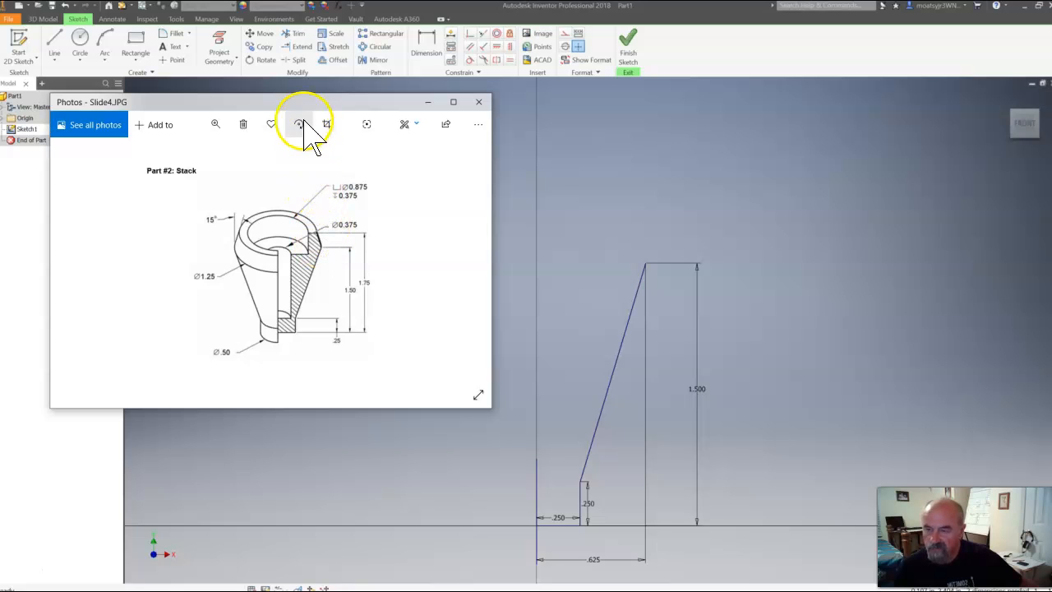
{"action": "mouse_move", "coordinate": [248, 102]}
{"action": "left_mouse_down"}
{"action": "mouse_move", "coordinate": [958, 154]}
{"action": "mouse_move", "coordinate": [1051, 201]}
{"action": "left_mouse_up"}
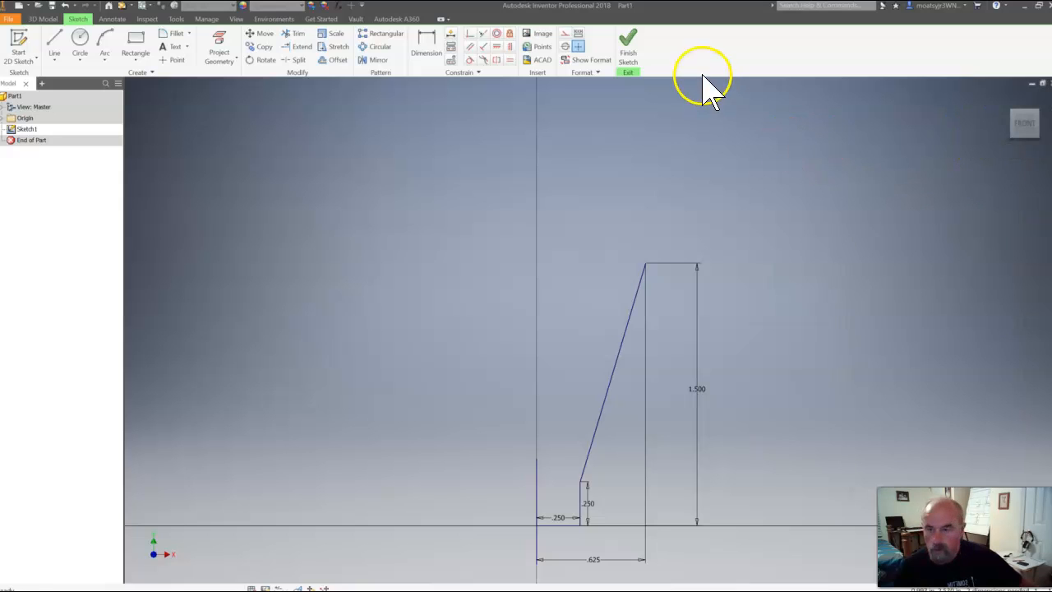
{"action": "left_click", "coordinate": [56, 41]}
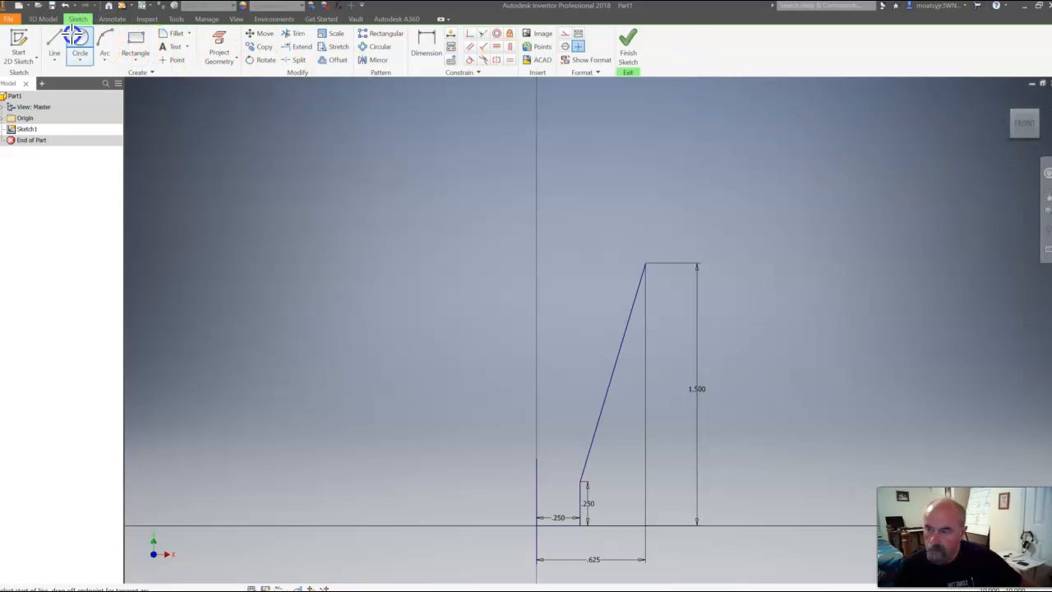
{"action": "left_click", "coordinate": [647, 263]}
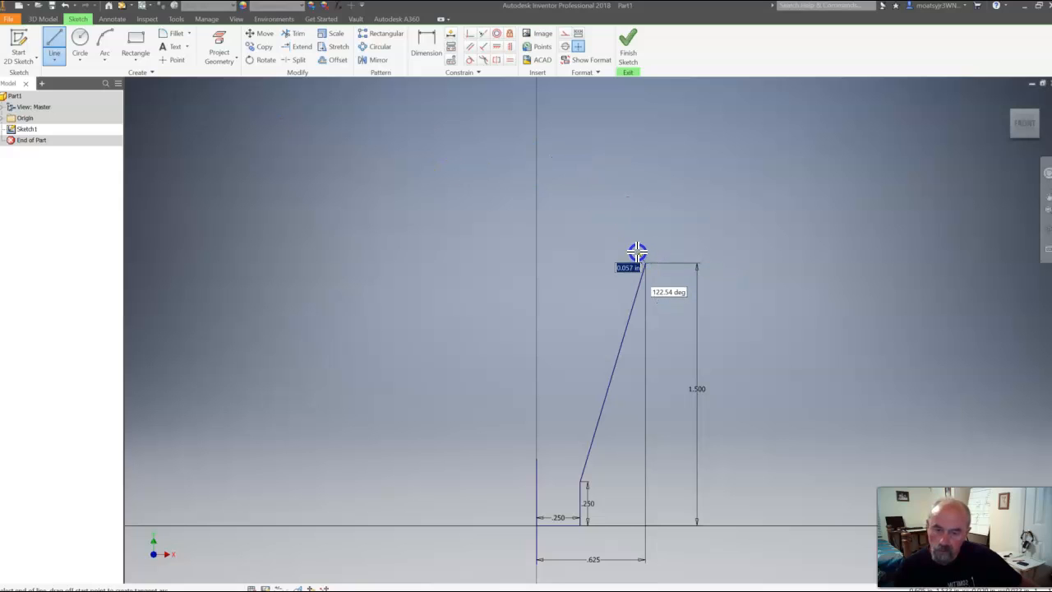
{"action": "left_click", "coordinate": [611, 191]}
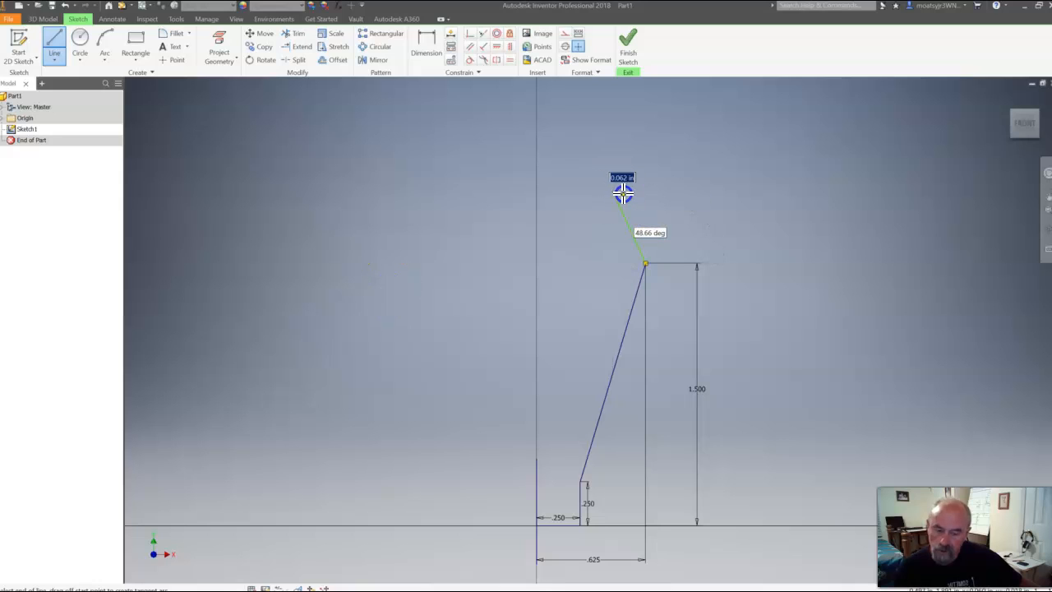
{"action": "key", "text": "Escape"}
Draw a vertical reference line about 0.92 in long straight up from the corner where the two slanted lines meet
{"action": "left_click", "coordinate": [59, 39]}
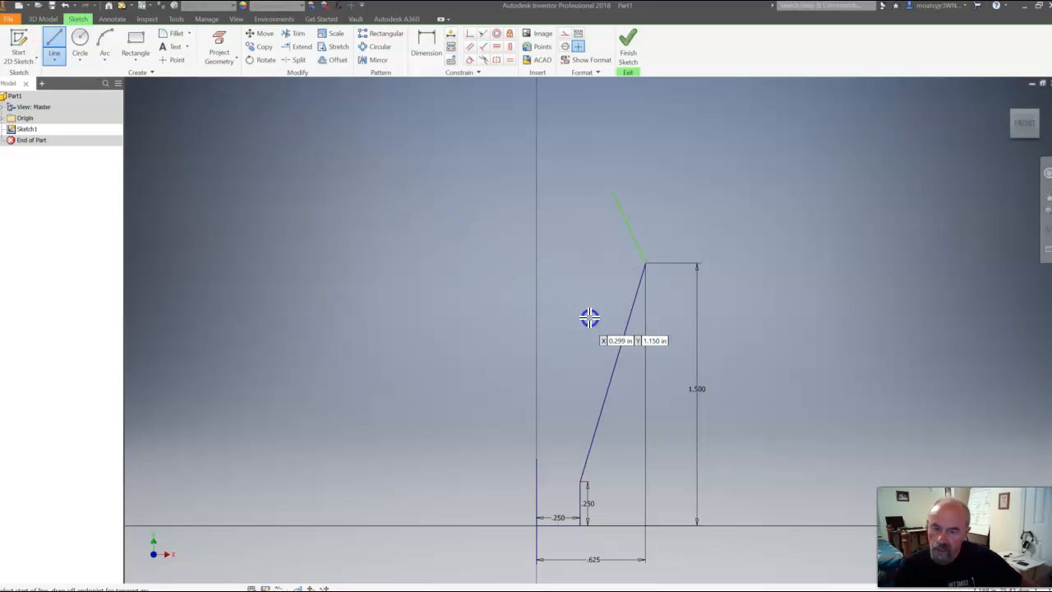
{"action": "left_click", "coordinate": [646, 263]}
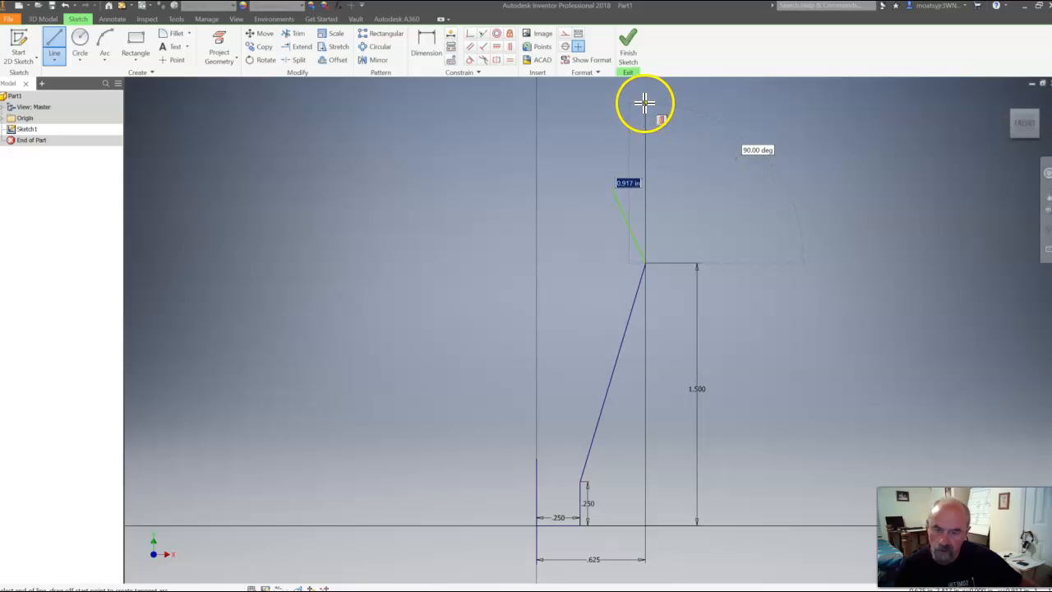
{"action": "double_click", "coordinate": [646, 101]}
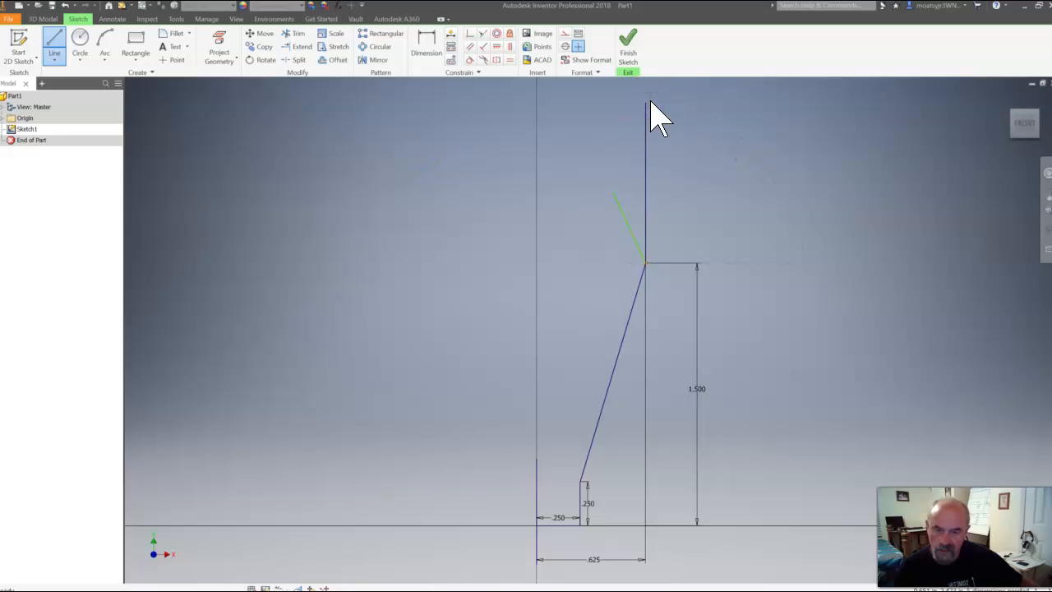
{"action": "key", "text": "Escape"}
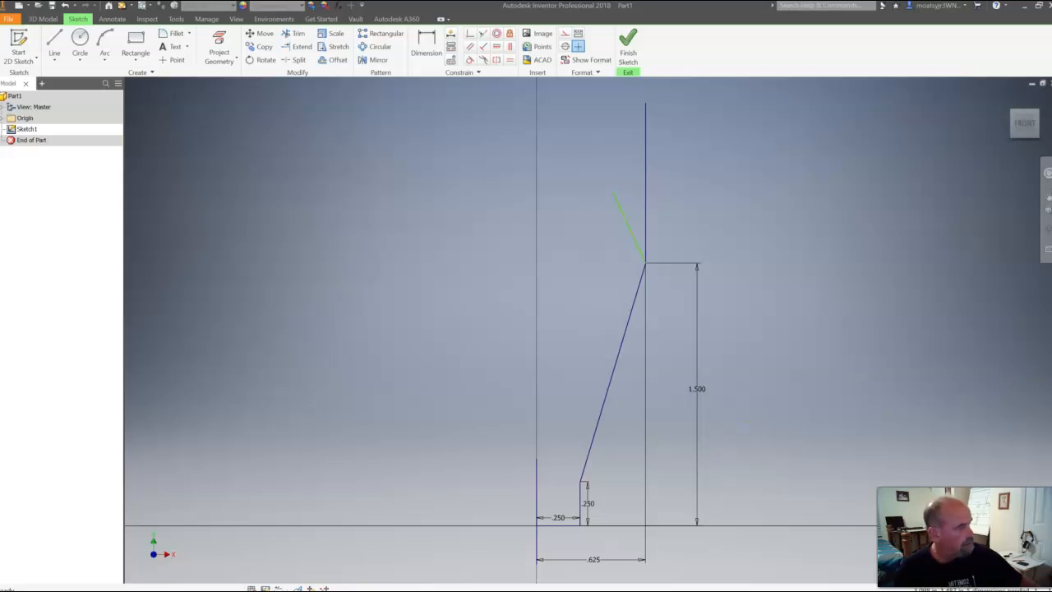
Check the Stack drawing and dimension the height from the base line to the inward-slanting line's upper endpoint as 1.75 in
{"action": "mouse_move", "coordinate": [1041, 47]}
{"action": "left_mouse_down"}
{"action": "mouse_move", "coordinate": [801, 74]}
{"action": "mouse_move", "coordinate": [491, 31]}
{"action": "left_mouse_up"}
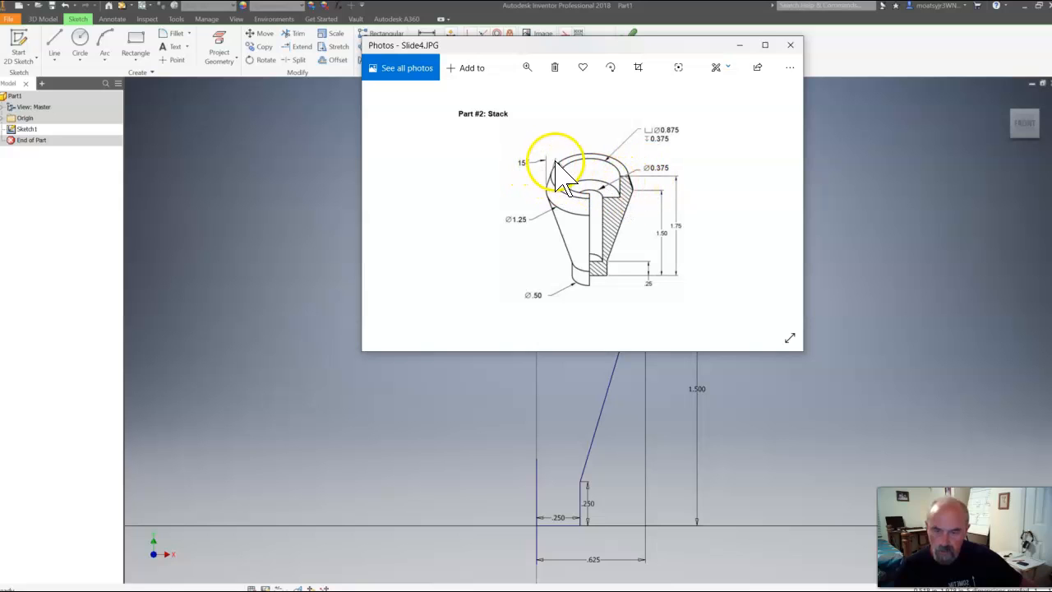
{"action": "mouse_move", "coordinate": [572, 49]}
{"action": "left_mouse_down"}
{"action": "mouse_move", "coordinate": [663, 104]}
{"action": "mouse_move", "coordinate": [1051, 140]}
{"action": "left_mouse_up"}
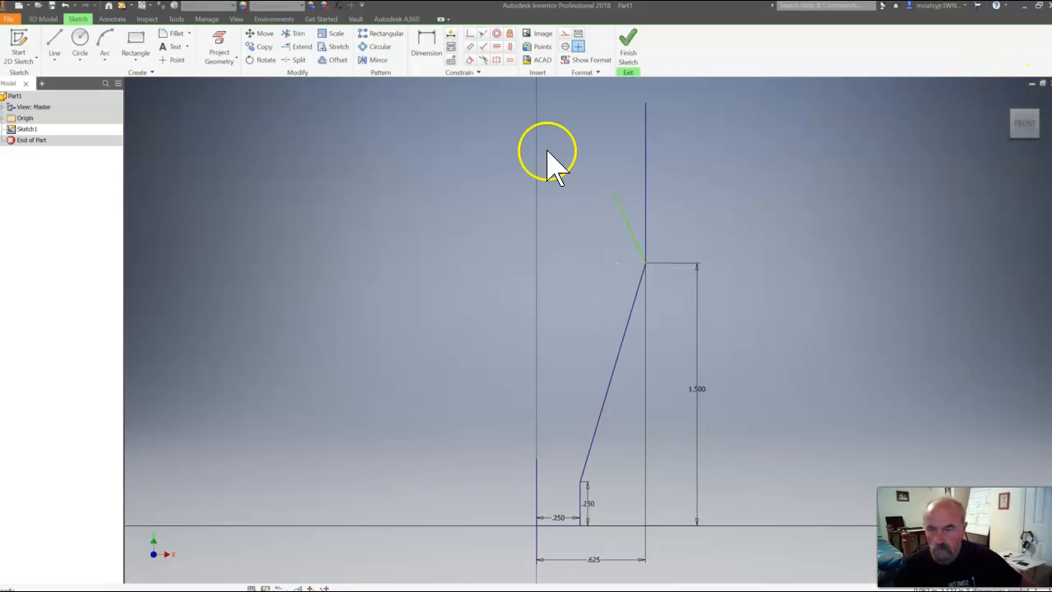
{"action": "left_click", "coordinate": [425, 45]}
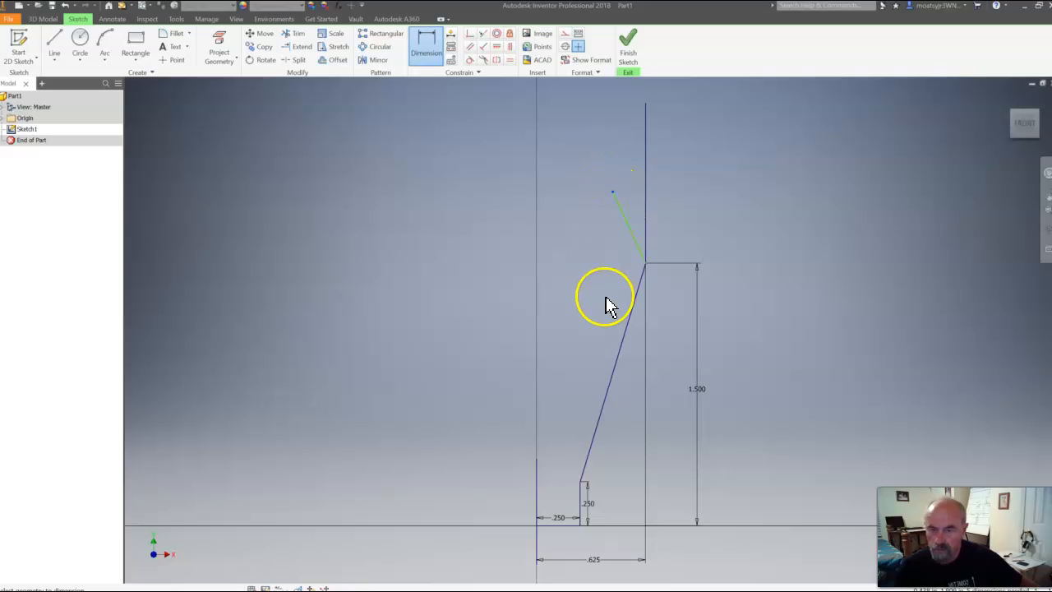
{"action": "left_click", "coordinate": [564, 526]}
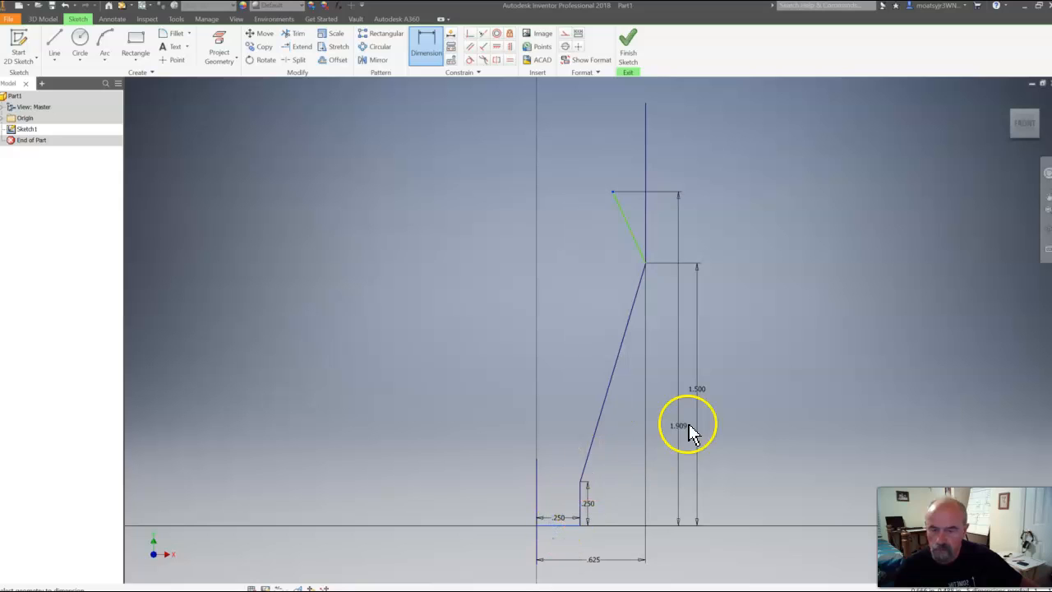
{"action": "left_click", "coordinate": [748, 414]}
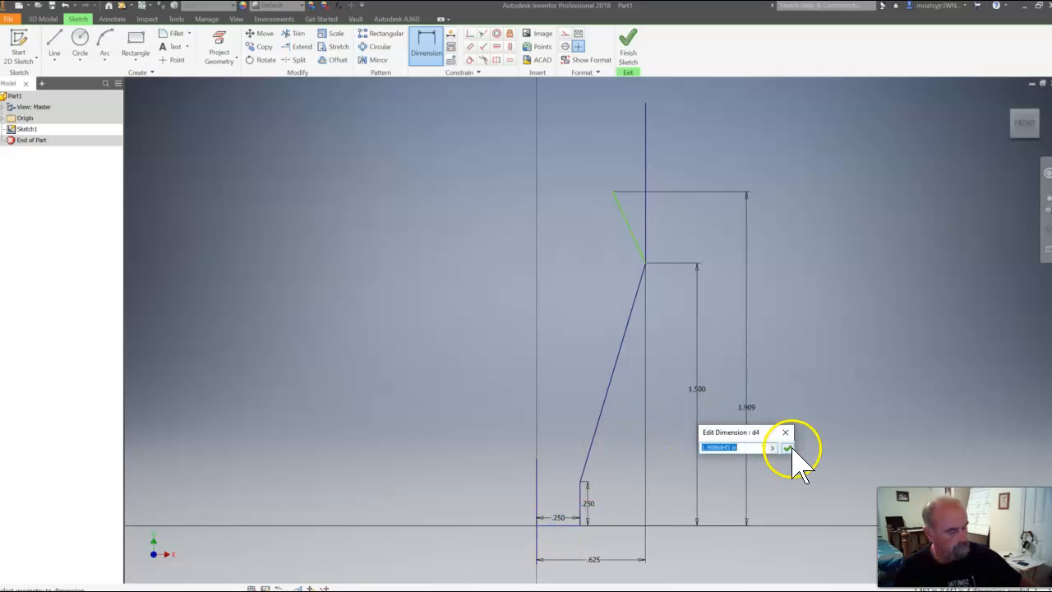
{"action": "type", "text": "1.75"}
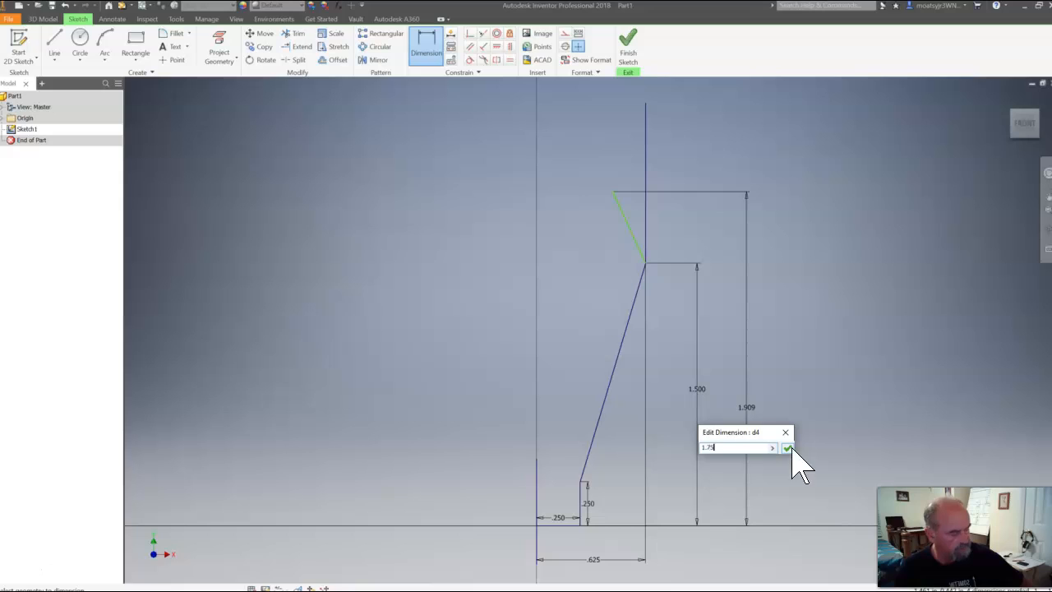
{"action": "key", "text": "Return"}
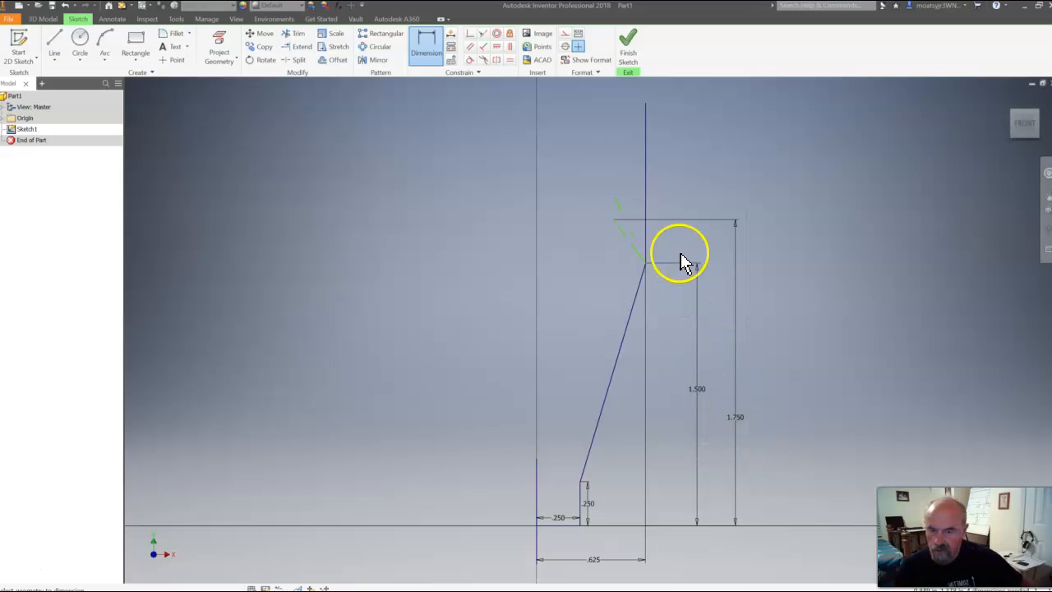
Dimension the angle between the vertical reference line and the short inward-slanting line as 15 degrees
{"action": "left_click", "coordinate": [647, 246]}
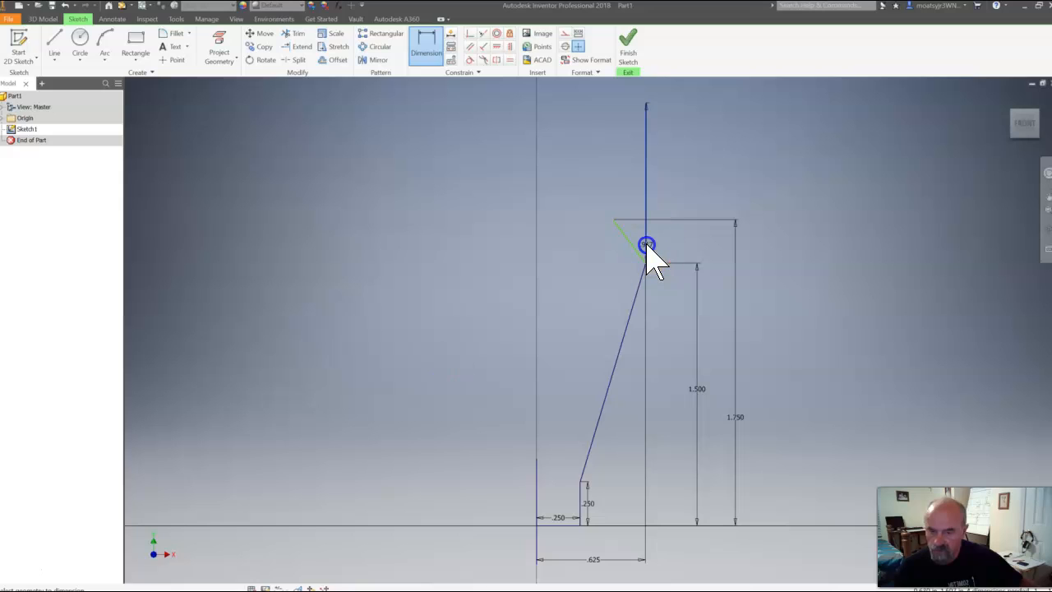
{"action": "left_click", "coordinate": [632, 247]}
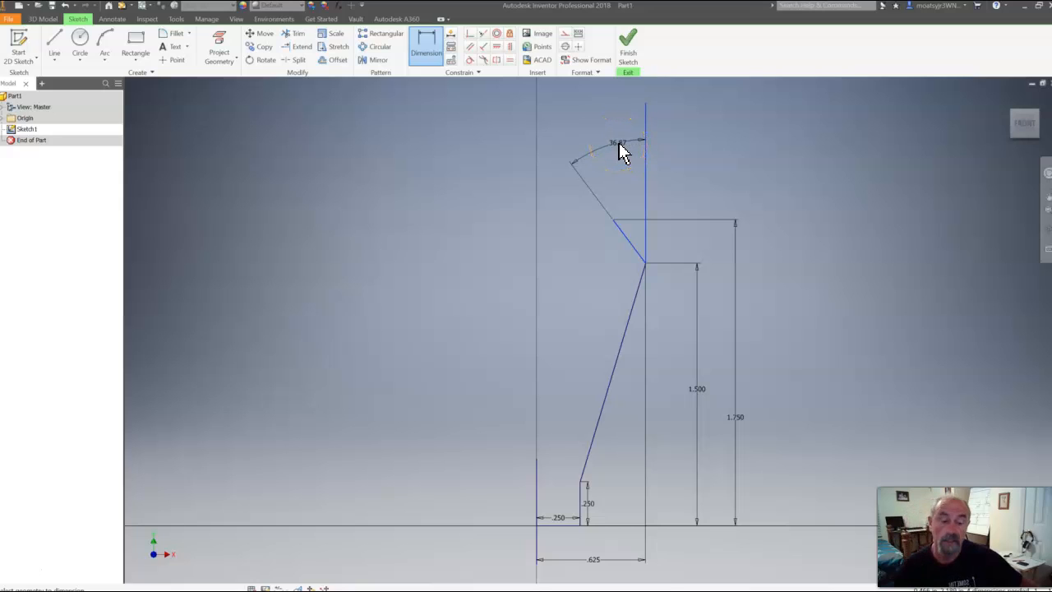
{"action": "left_click", "coordinate": [618, 148]}
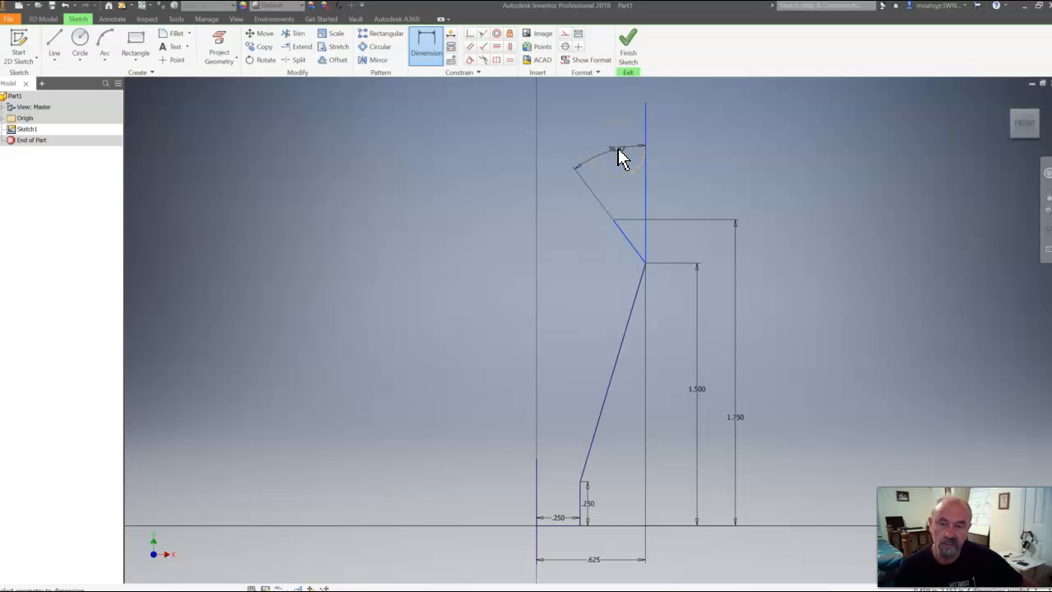
{"action": "left_click", "coordinate": [611, 193]}
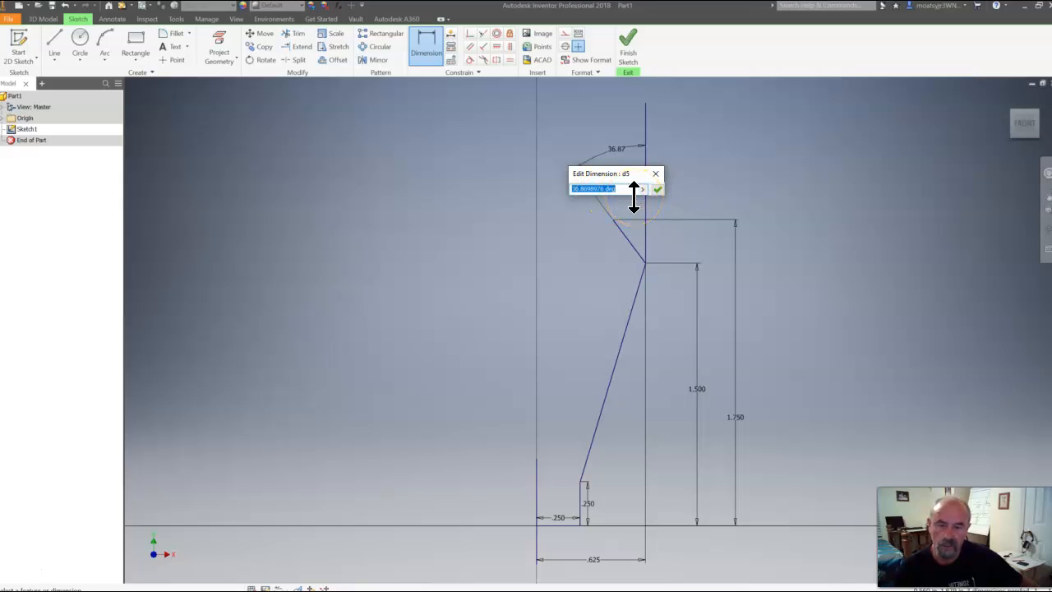
{"action": "key", "text": "BackSpace"}
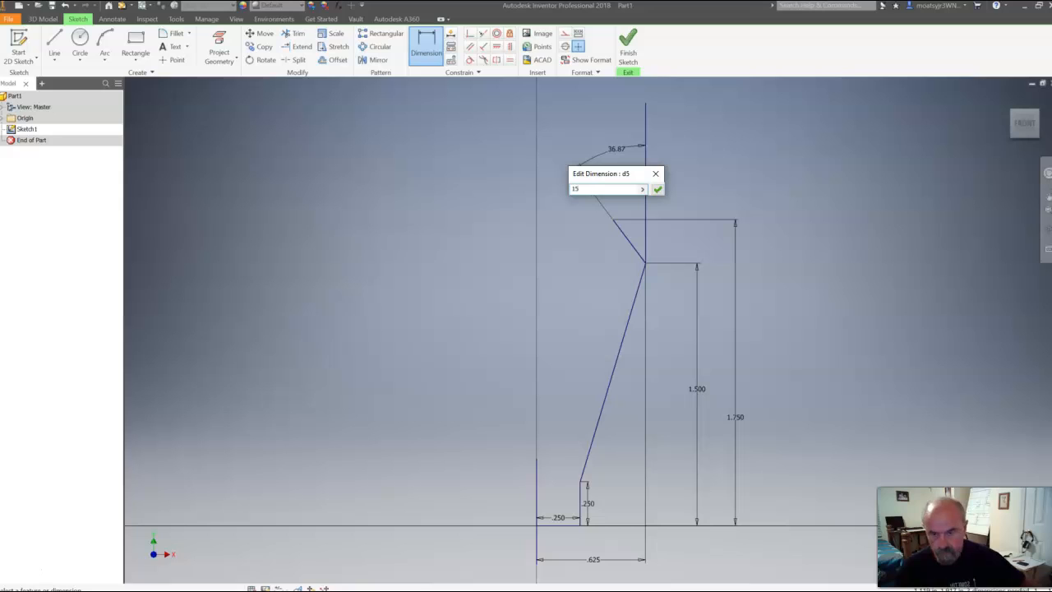
{"action": "left_click", "coordinate": [657, 189]}
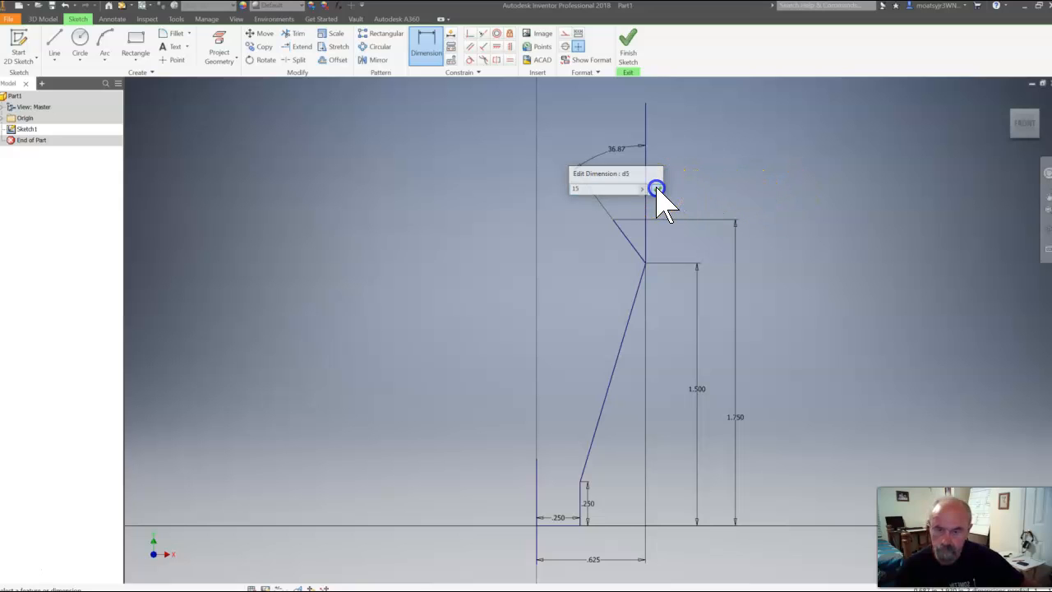
{"action": "left_click", "coordinate": [711, 219]}
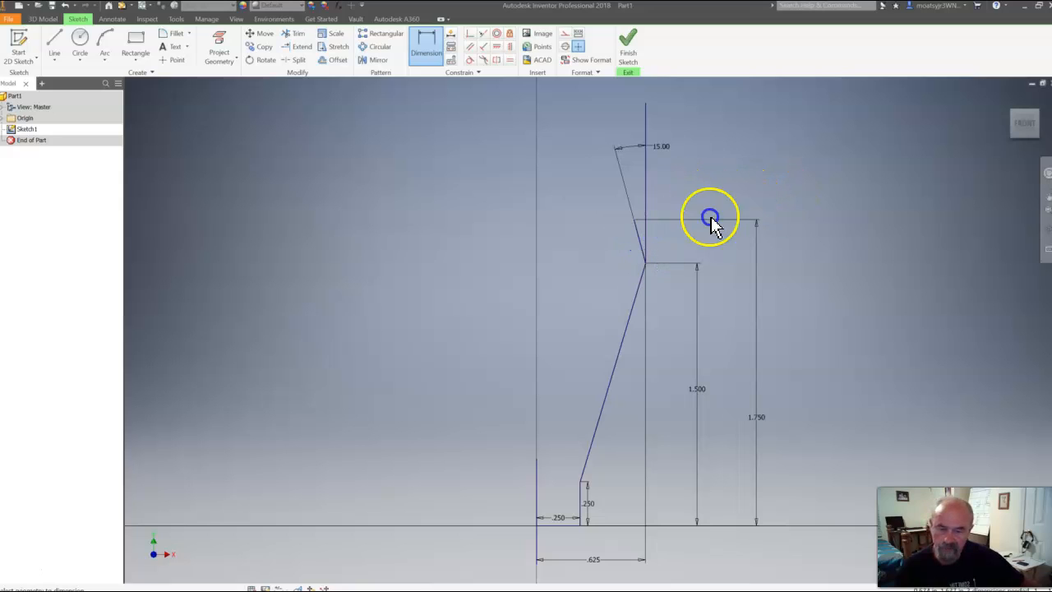
{"action": "left_click", "coordinate": [766, 158]}
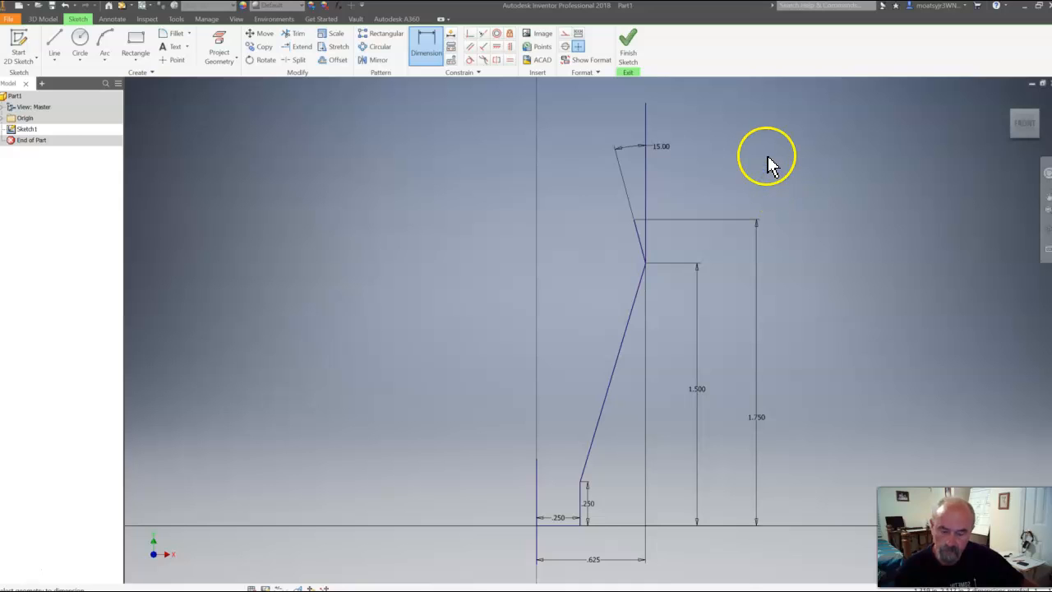
{"action": "key", "text": "Escape"}
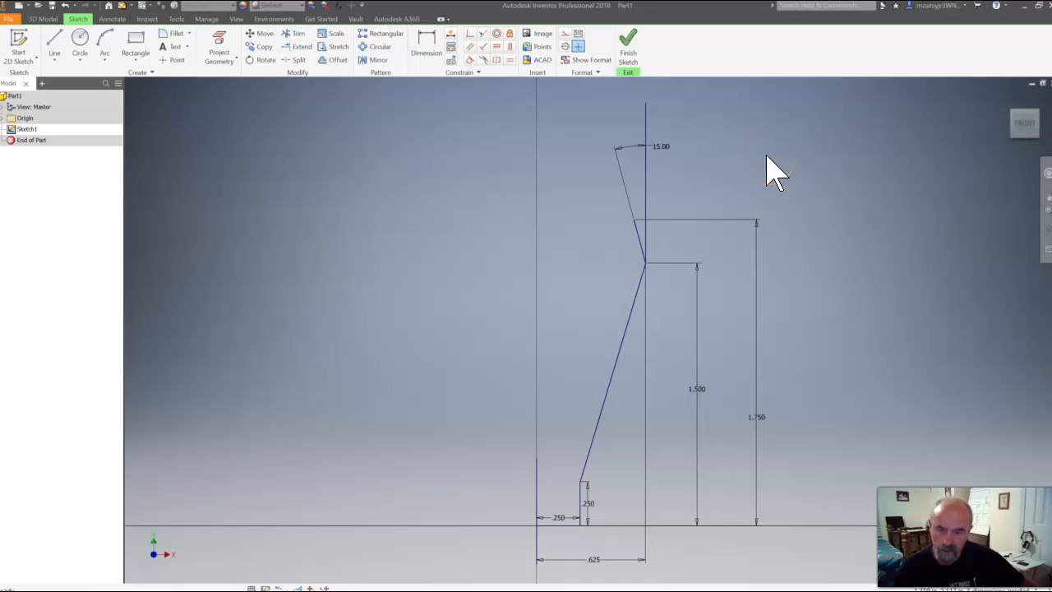
Delete the vertical reference line above the corner where the two slanted lines meet
{"action": "left_click", "coordinate": [646, 199]}
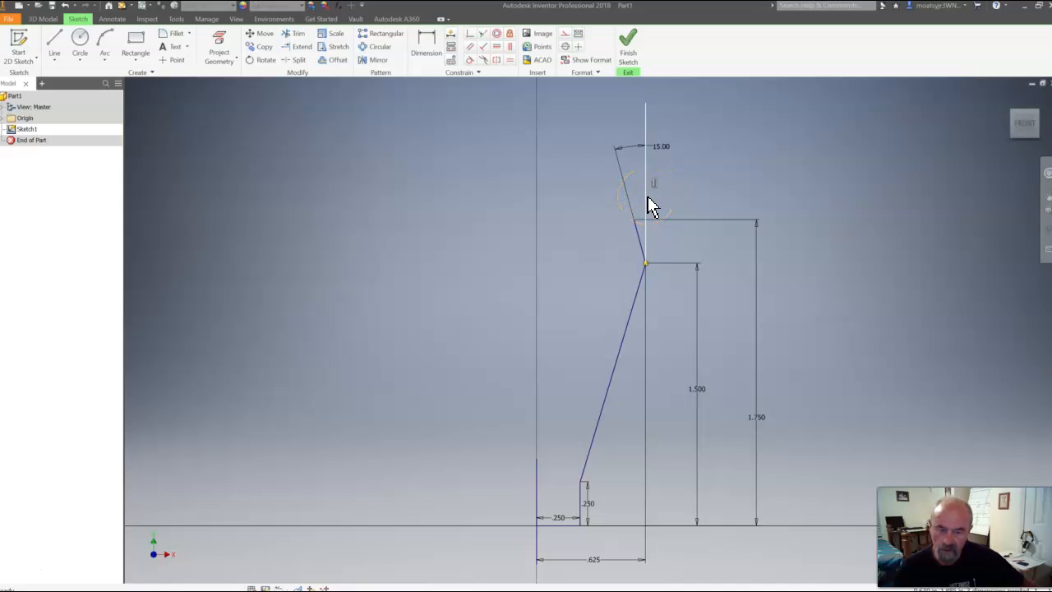
{"action": "key", "text": "Delete"}
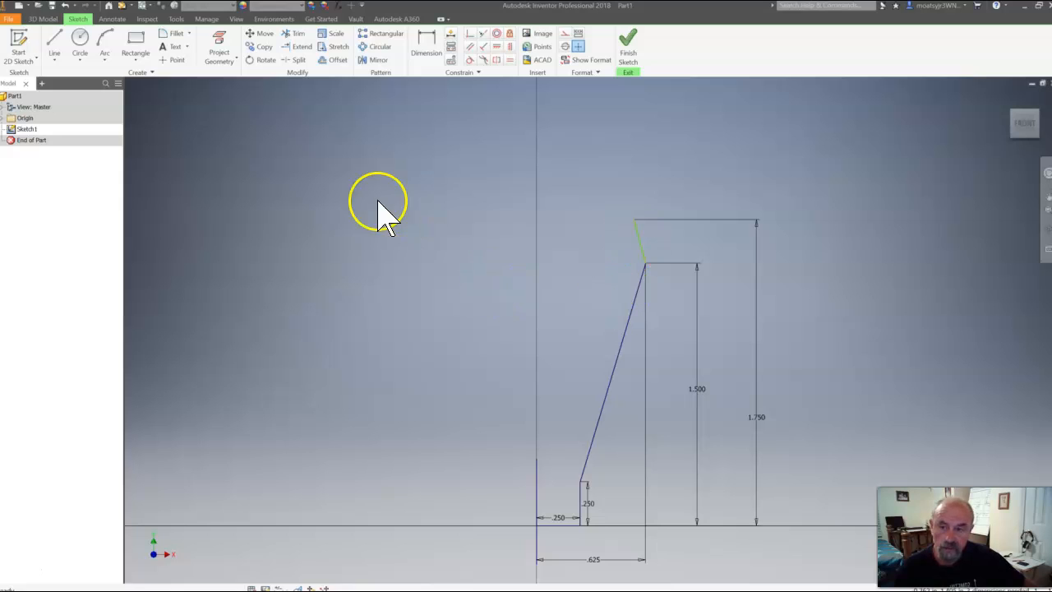
Draw a horizontal line from the inward-slanting line's upper endpoint toward the center line, ending about 0.36 in from it
{"action": "left_click", "coordinate": [56, 39]}
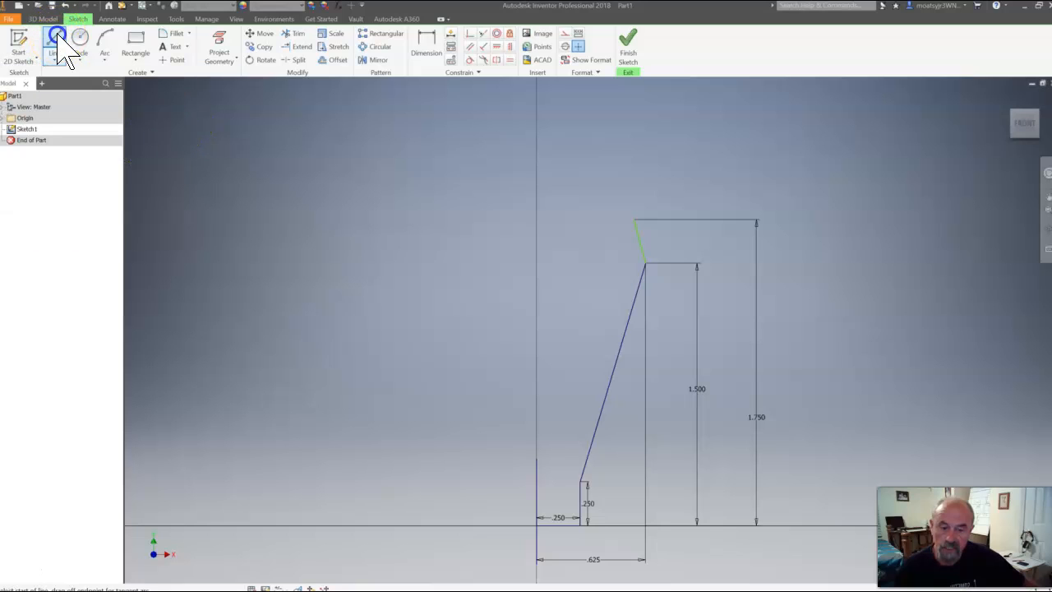
{"action": "left_click", "coordinate": [634, 217]}
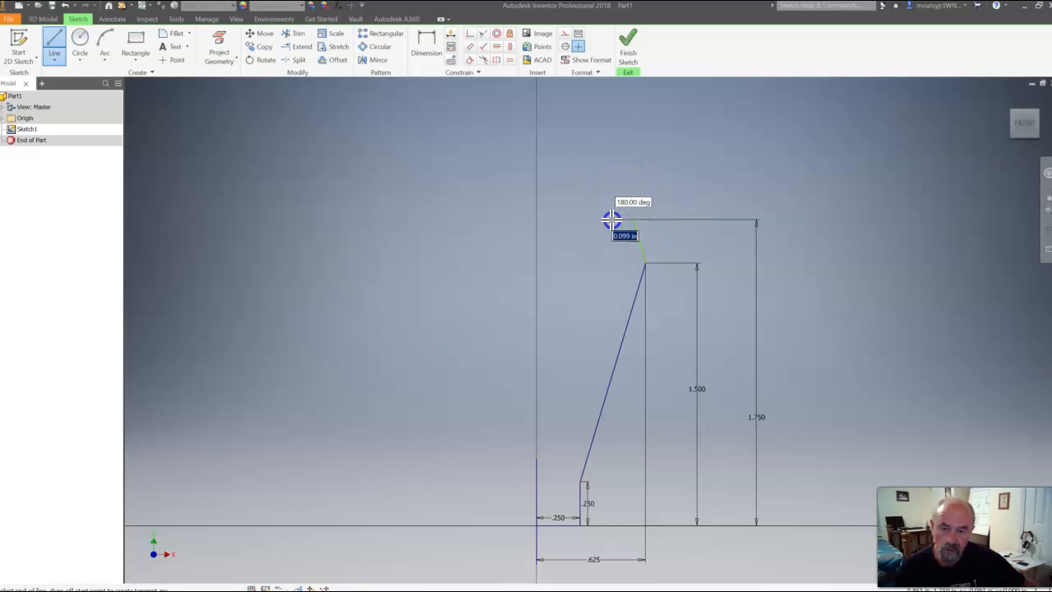
{"action": "left_click", "coordinate": [602, 219]}
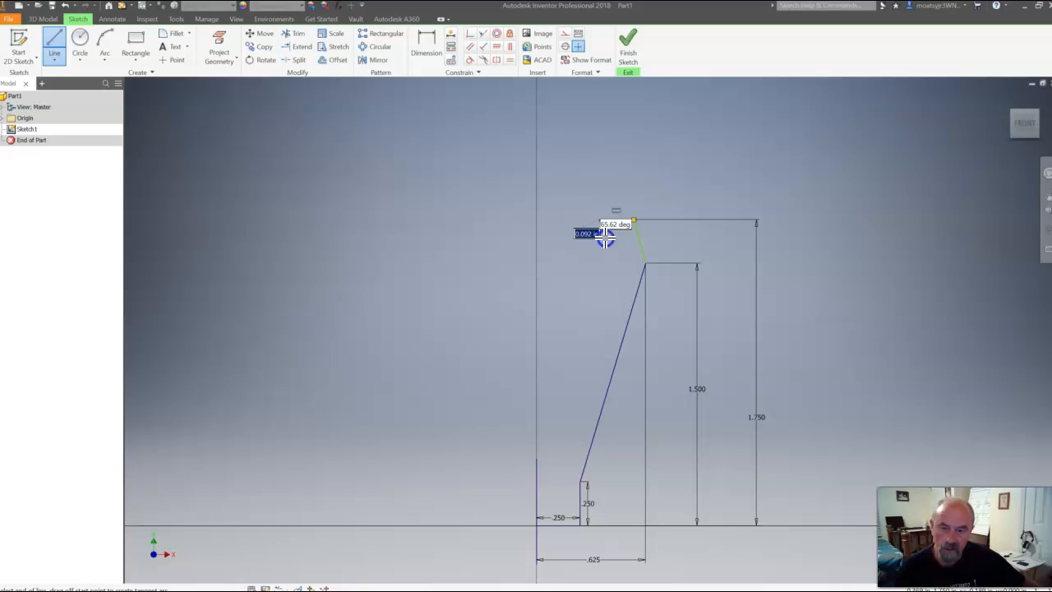
{"action": "key", "text": "Escape"}
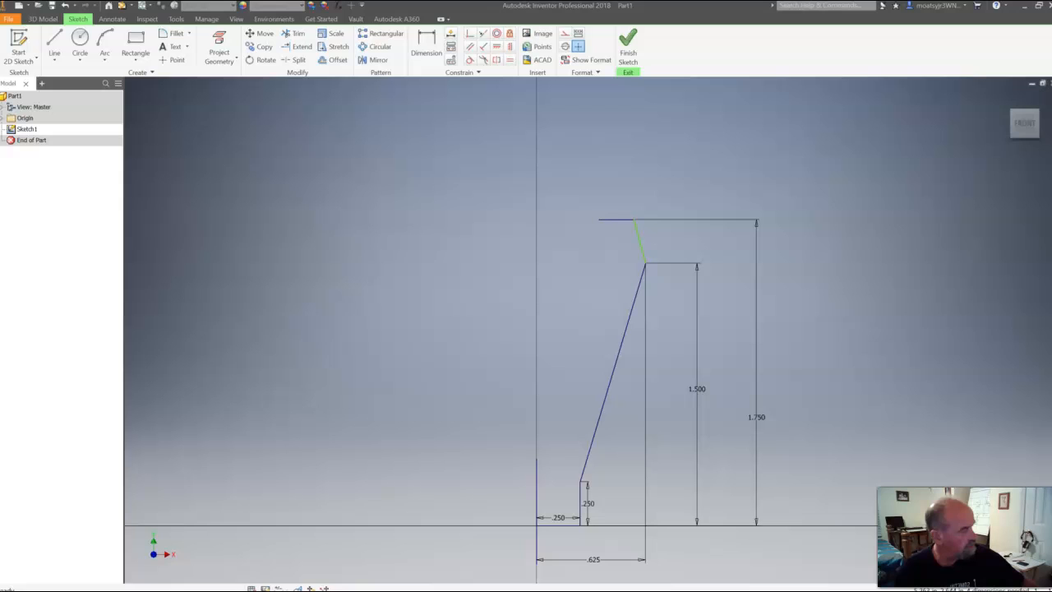
Check the Stack drawing and dimension the distance from the center line to the upper horizontal line's inner endpoint as .875/2 in
{"action": "left_click_drag", "start_coordinate": [899, 110], "coordinate": [434, 95]}
{"action": "left_click_drag", "start_coordinate": [352, 87], "coordinate": [285, 85]}
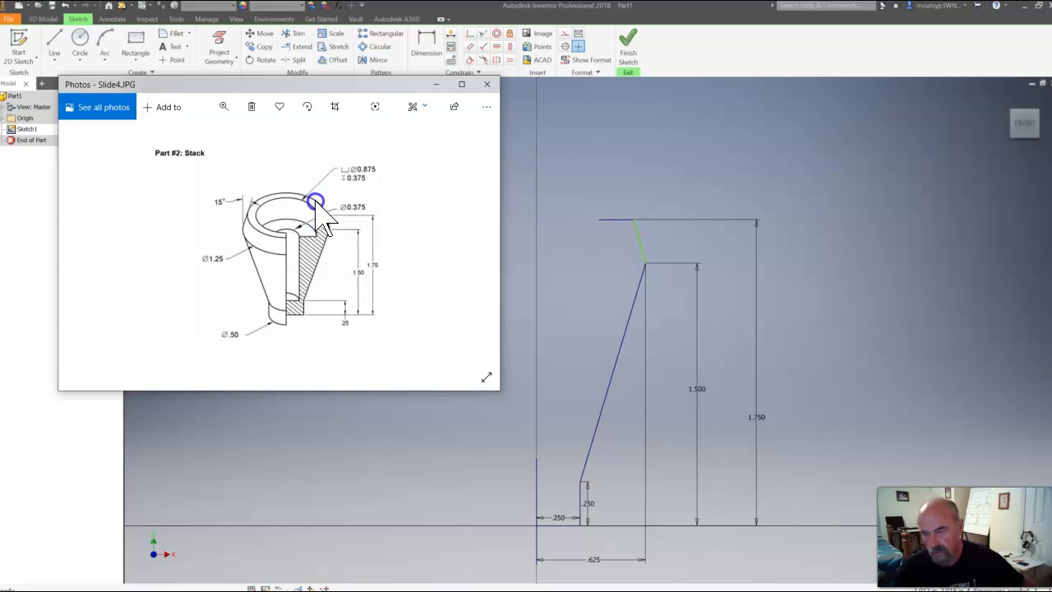
{"action": "mouse_move", "coordinate": [298, 87]}
{"action": "left_mouse_down"}
{"action": "mouse_move", "coordinate": [802, 120]}
{"action": "mouse_move", "coordinate": [1051, 164]}
{"action": "left_mouse_up"}
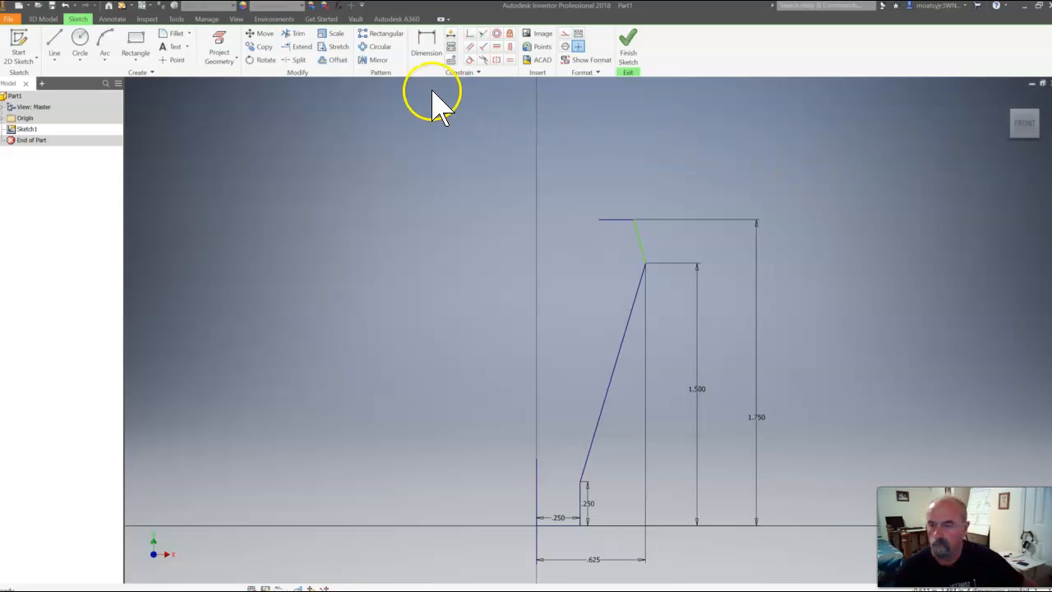
{"action": "left_click", "coordinate": [55, 41]}
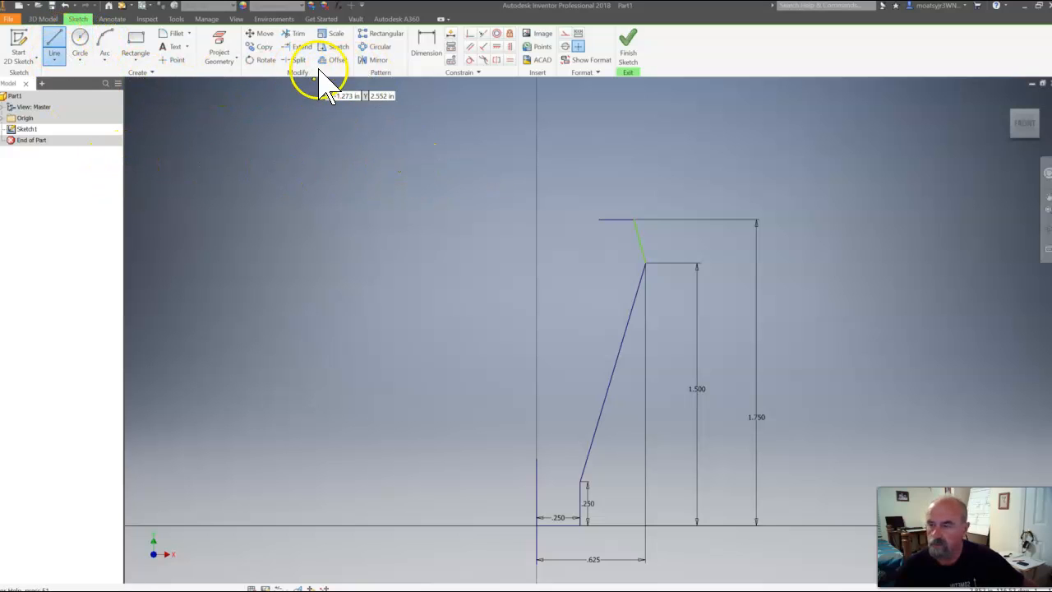
{"action": "left_click", "coordinate": [426, 49]}
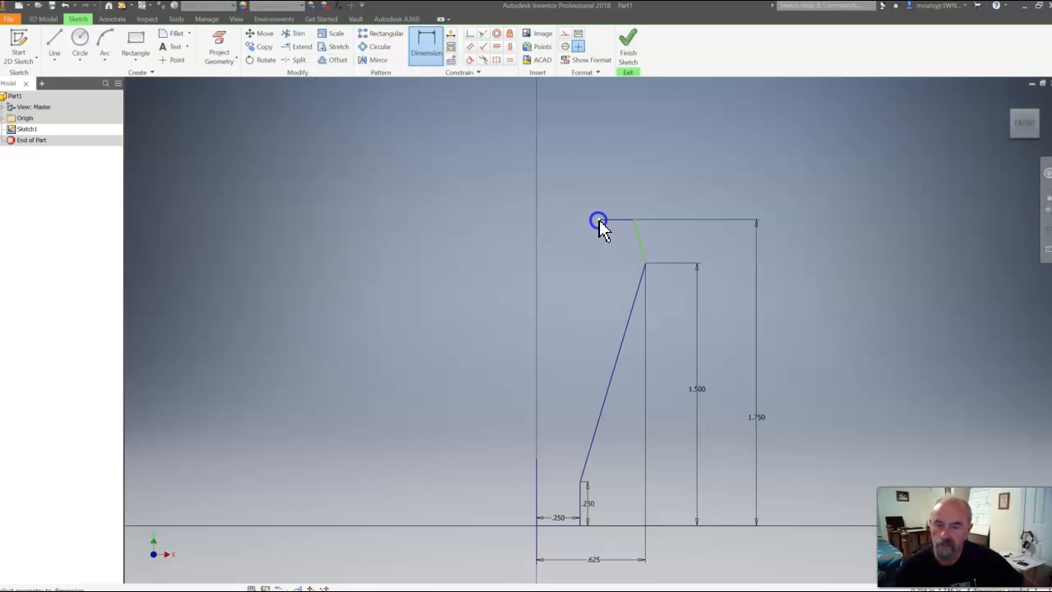
{"action": "left_click", "coordinate": [540, 475]}
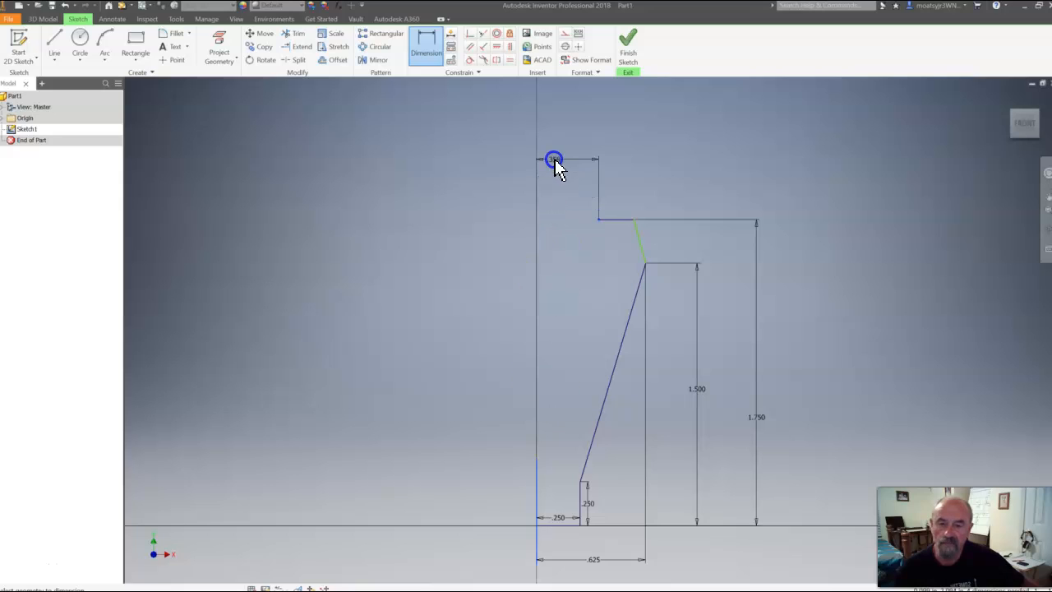
{"action": "left_click", "coordinate": [555, 163]}
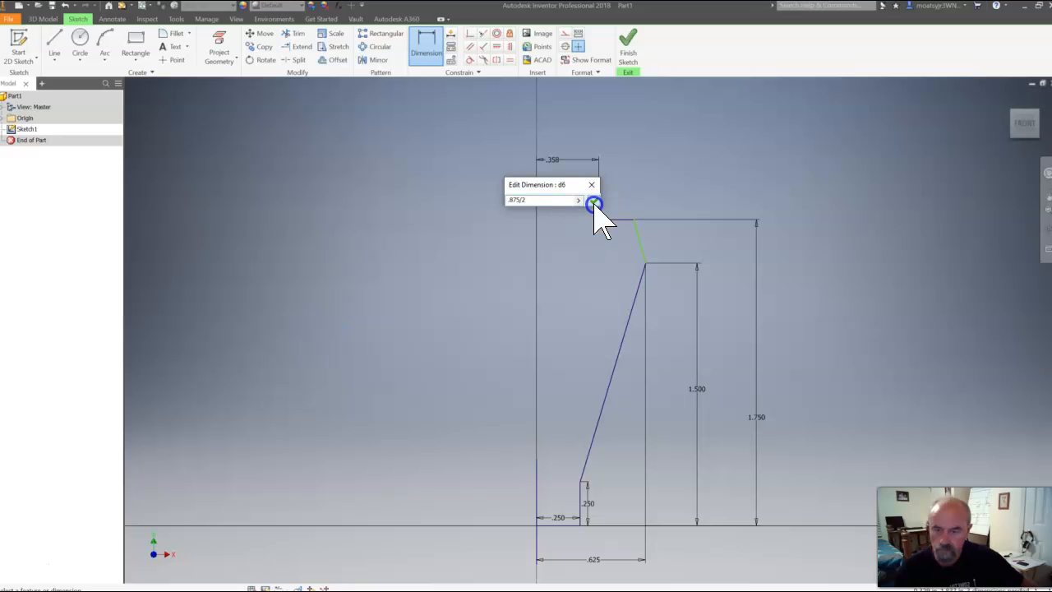
{"action": "left_click", "coordinate": [594, 204]}
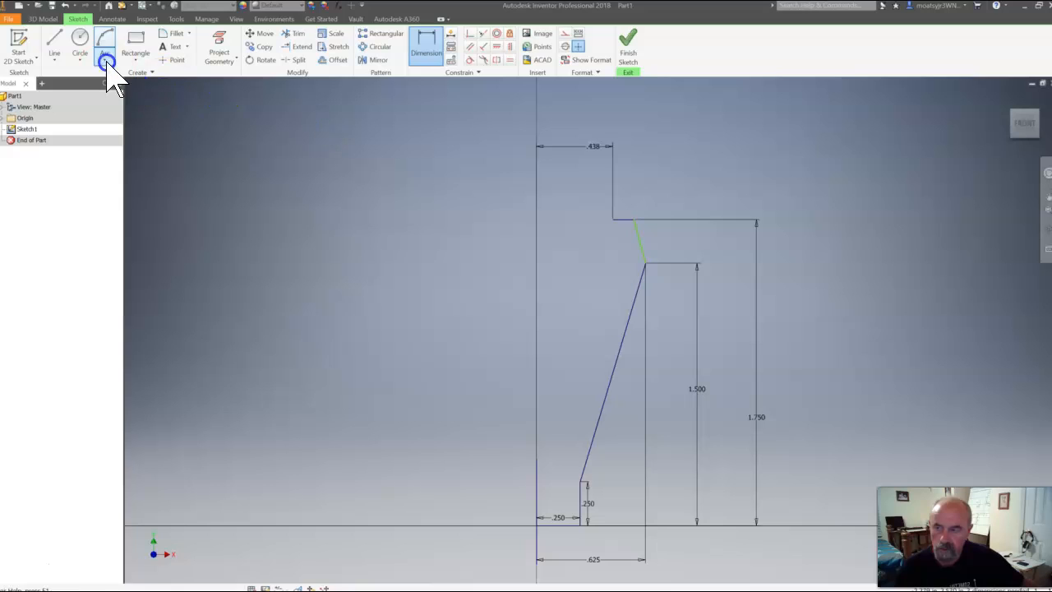
Draw a 0.375 in vertical line down from the upper edge's inner endpoint, continuing with a horizontal line about 0.16 in toward the center line
{"action": "left_click", "coordinate": [55, 42]}
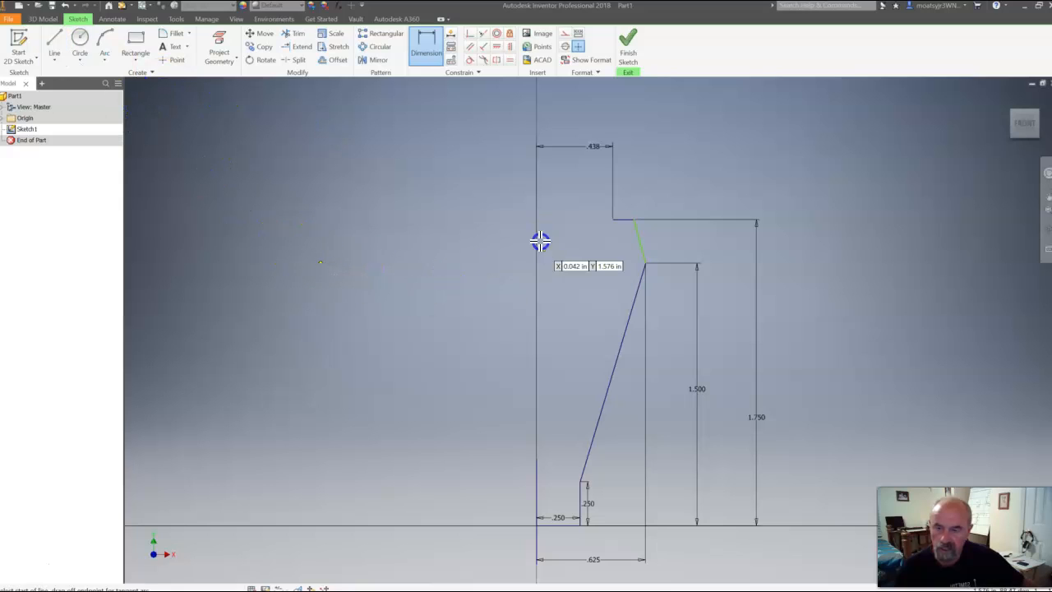
{"action": "key", "text": "l"}
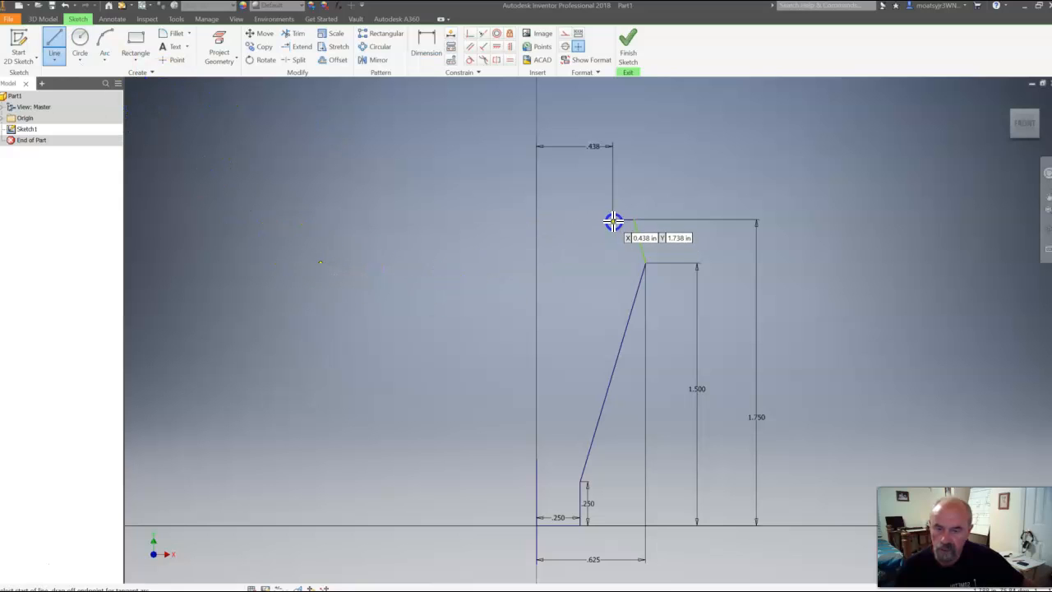
{"action": "left_click", "coordinate": [612, 220]}
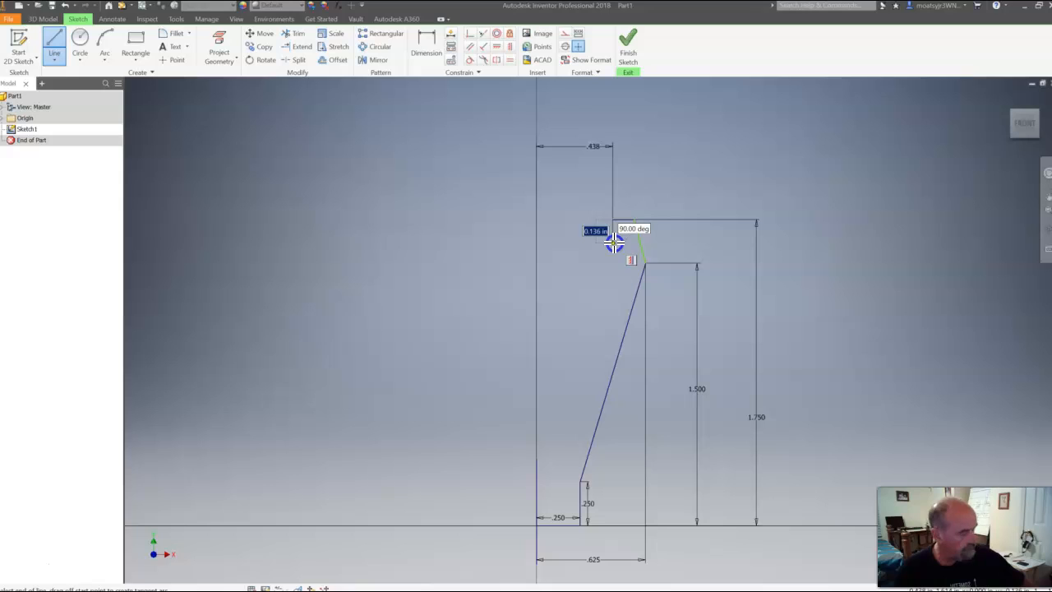
{"action": "type", "text": ".3"}
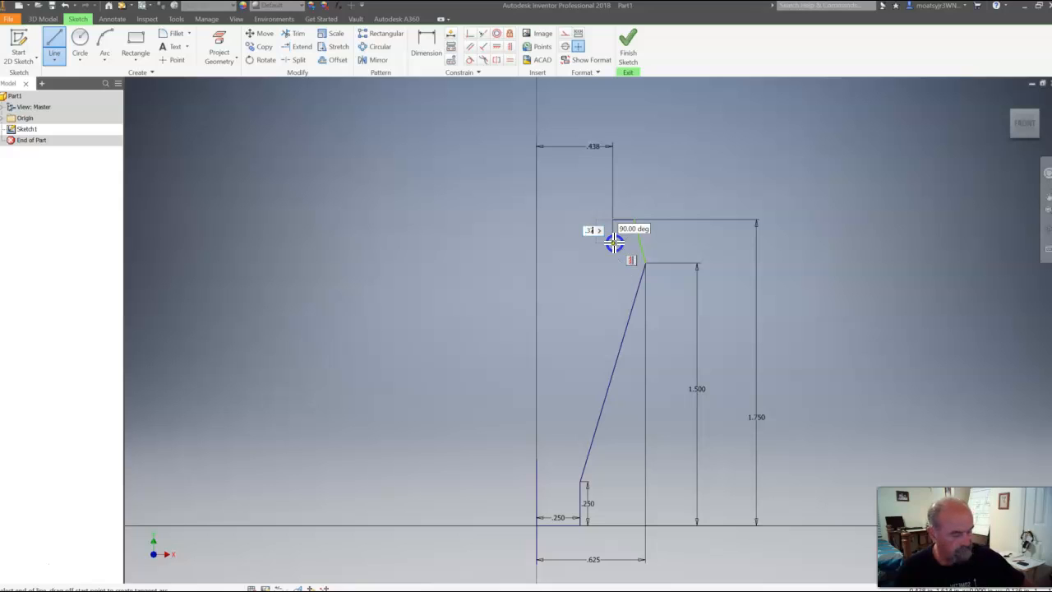
{"action": "type", "text": "75"}
{"action": "key", "text": "Return"}
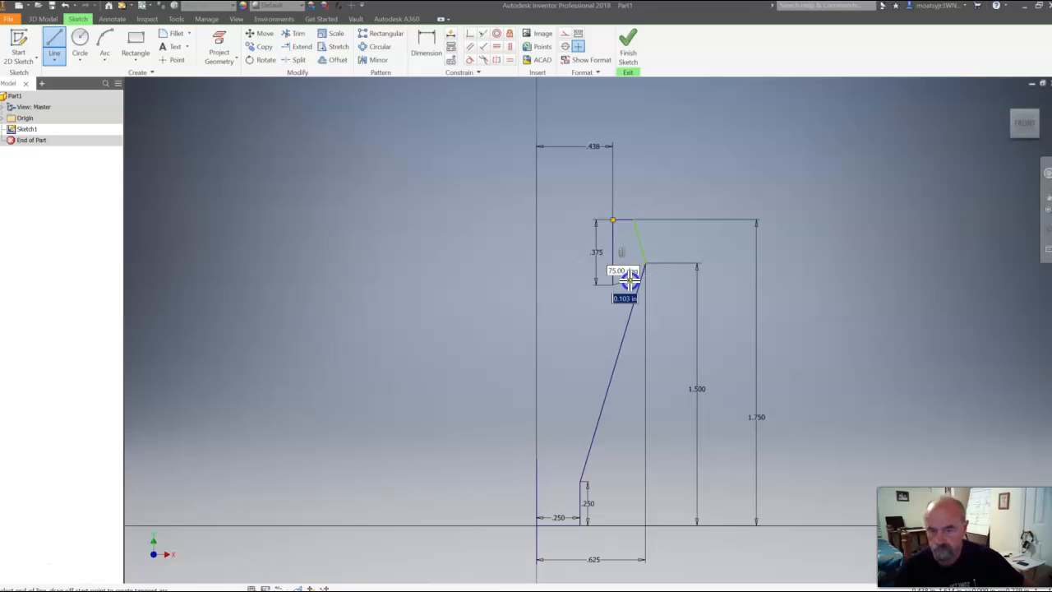
{"action": "left_click", "coordinate": [583, 285]}
{"action": "key", "text": "Escape"}
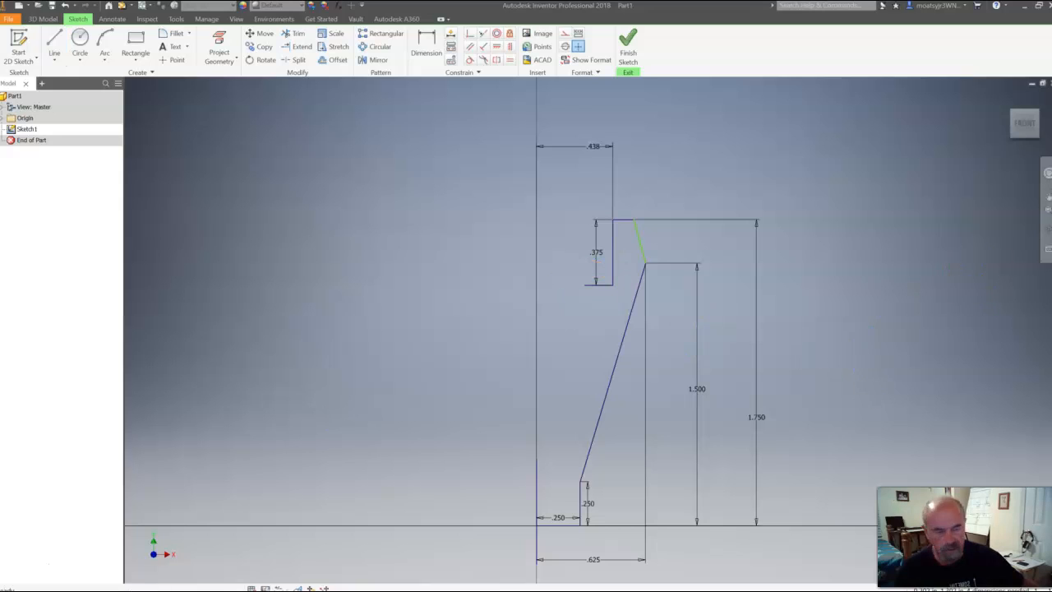
Check the Stack drawing and dimension the distance from the center line to the counterbore ledge's inner endpoint as .375/2 in
{"action": "mouse_move", "coordinate": [1051, 82]}
{"action": "left_mouse_down"}
{"action": "mouse_move", "coordinate": [827, 84]}
{"action": "mouse_move", "coordinate": [622, 66]}
{"action": "mouse_move", "coordinate": [353, 106]}
{"action": "mouse_move", "coordinate": [314, 100]}
{"action": "left_mouse_up"}
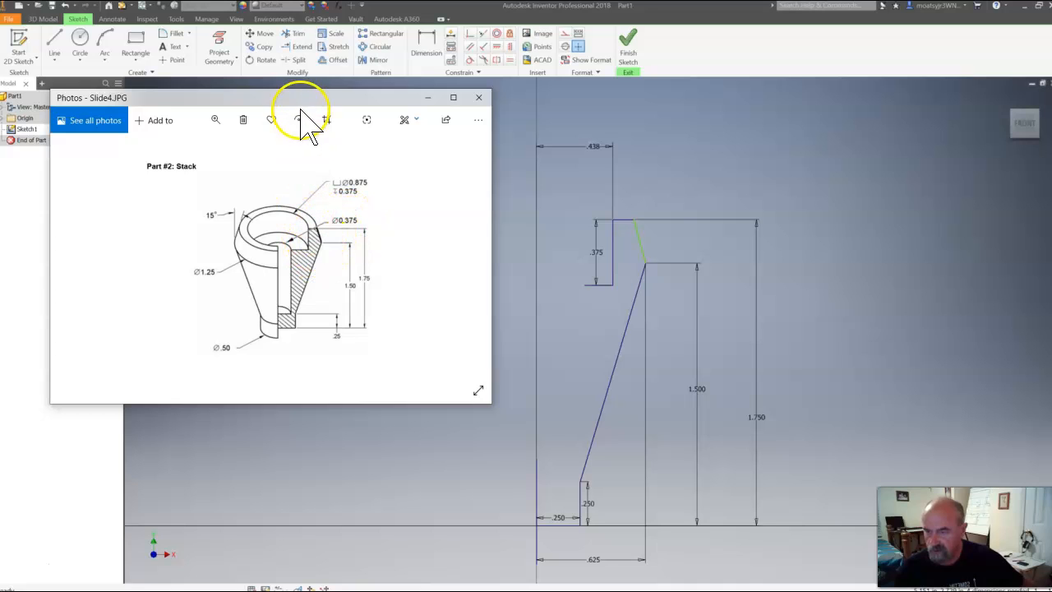
{"action": "left_click_drag", "start_coordinate": [297, 94], "coordinate": [1051, 131]}
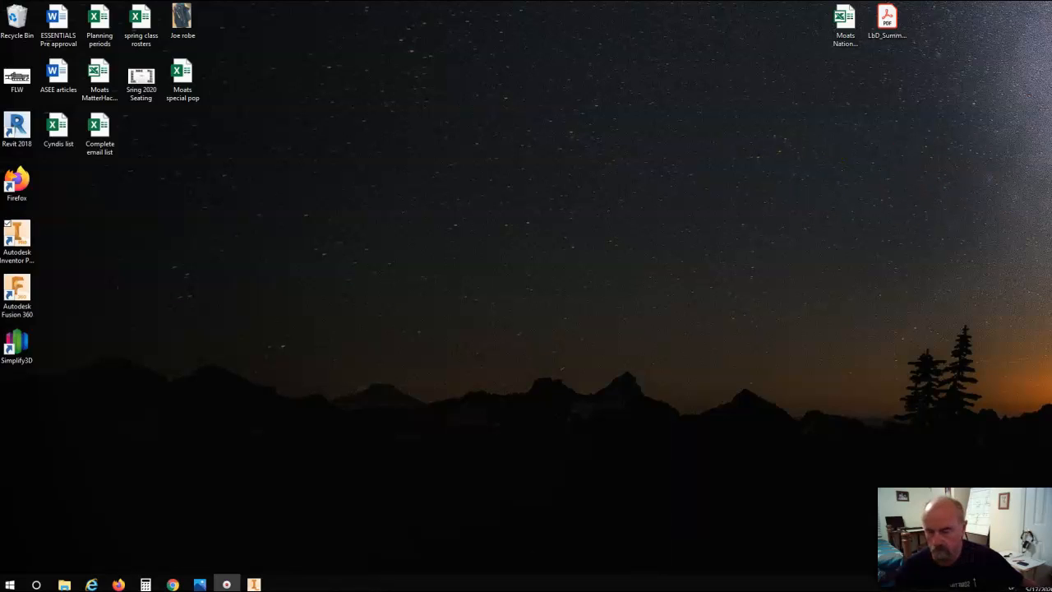
{"action": "left_click", "coordinate": [124, 585]}
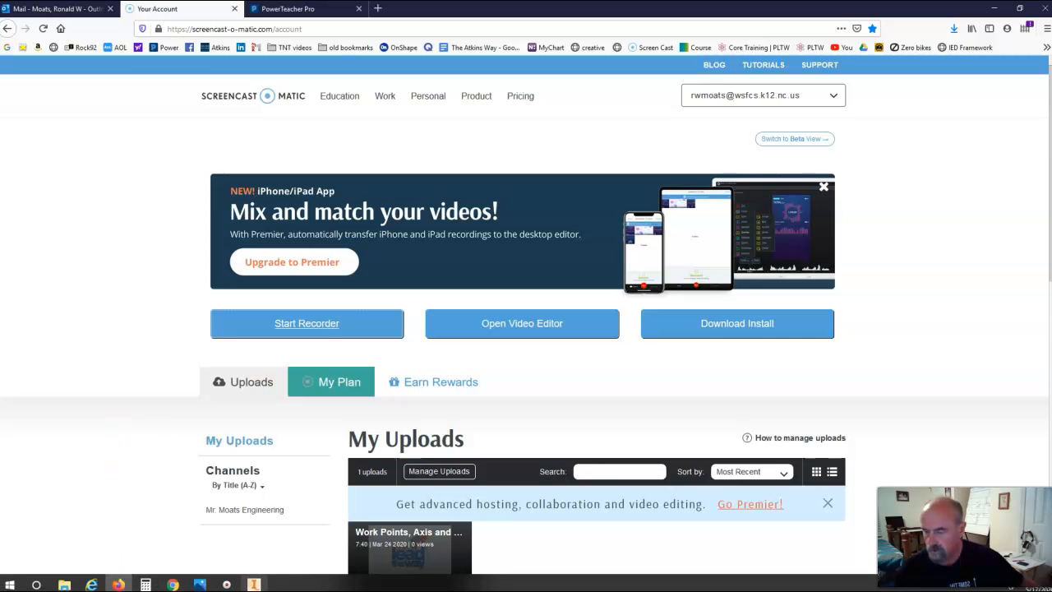
{"action": "left_click", "coordinate": [253, 584]}
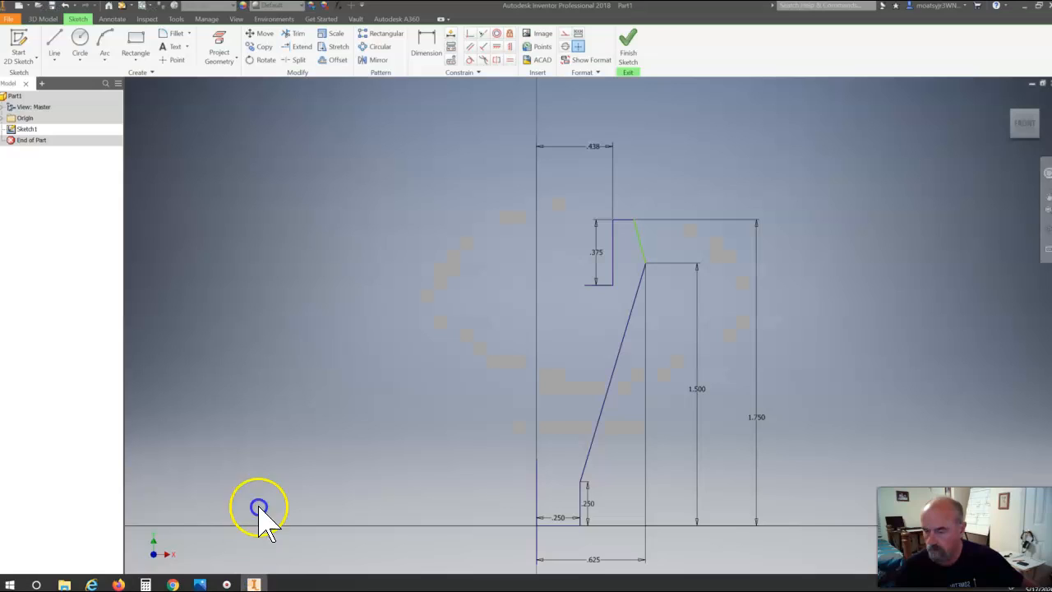
{"action": "left_click", "coordinate": [420, 48]}
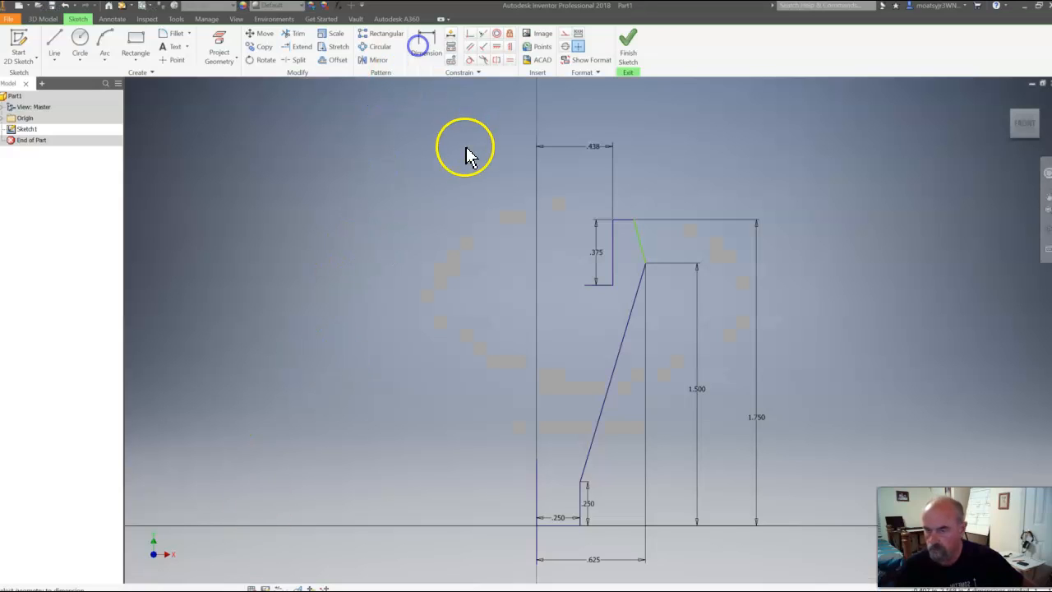
{"action": "left_click", "coordinate": [587, 286]}
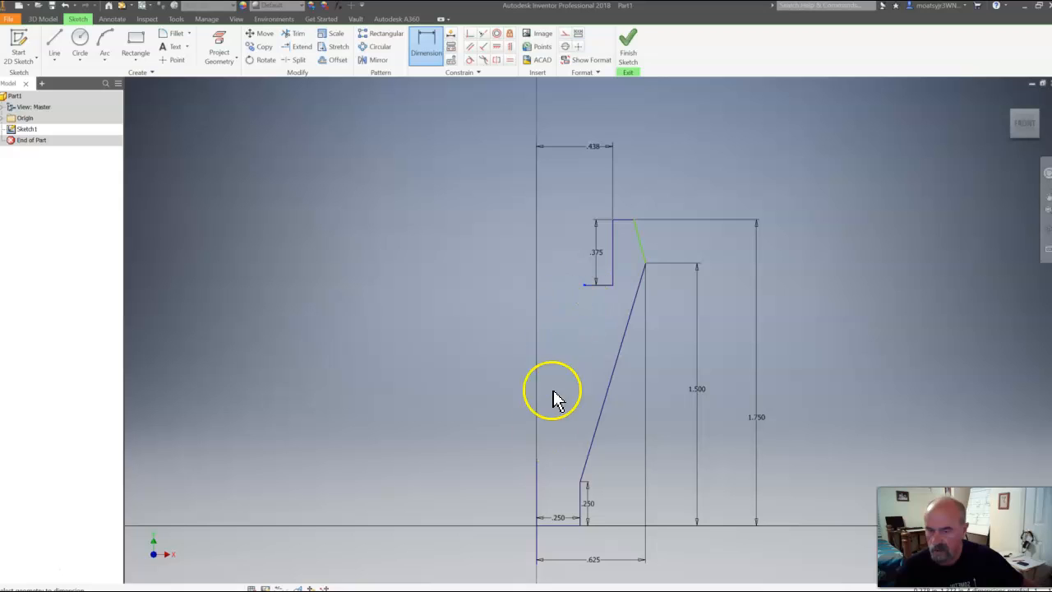
{"action": "left_click", "coordinate": [538, 475]}
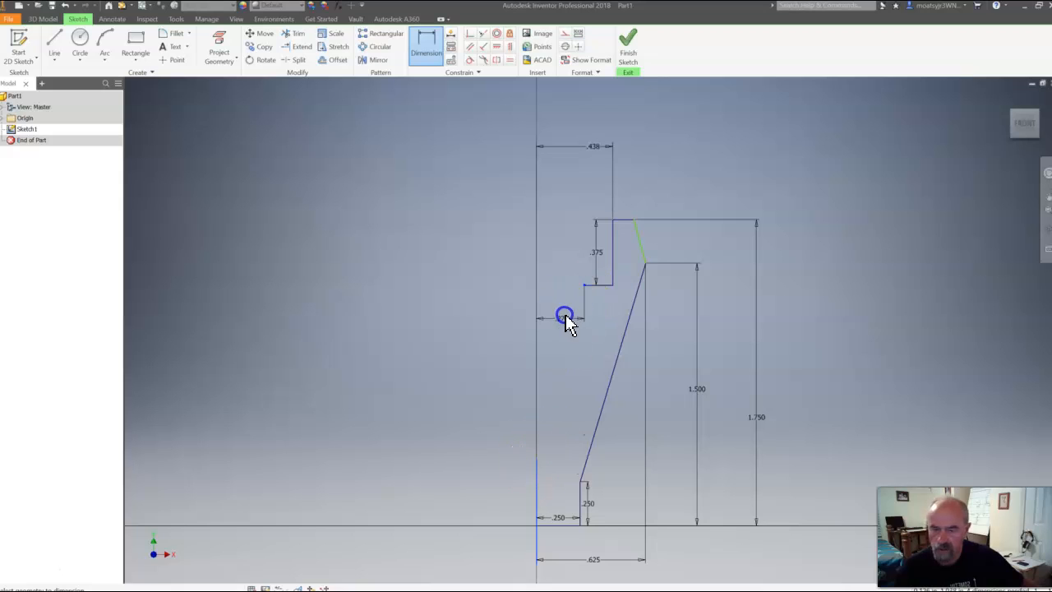
{"action": "left_click", "coordinate": [555, 168]}
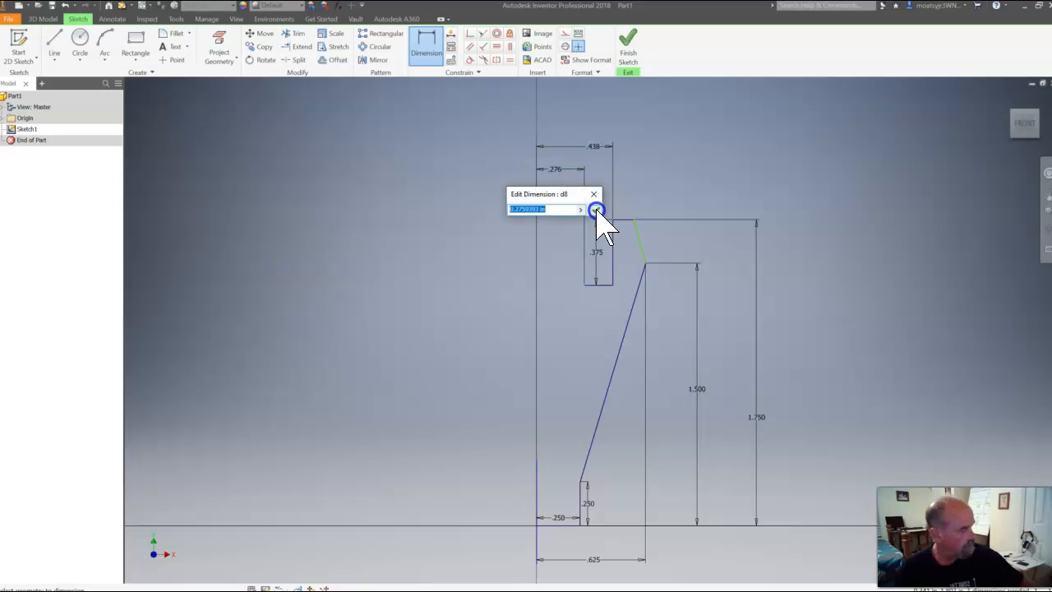
{"action": "key", "text": "BackSpace"}
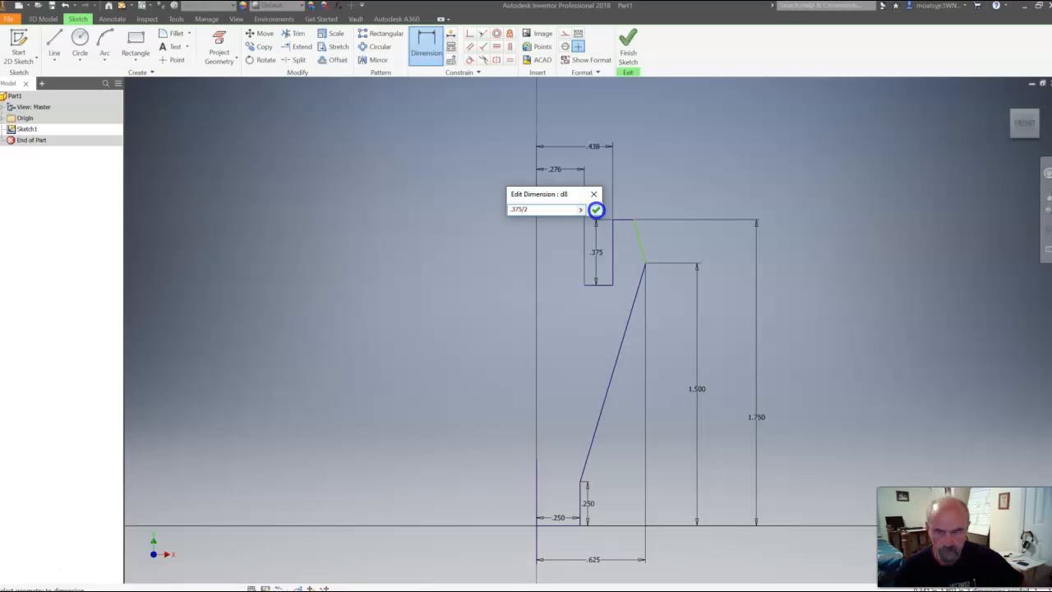
{"action": "left_click", "coordinate": [596, 210]}
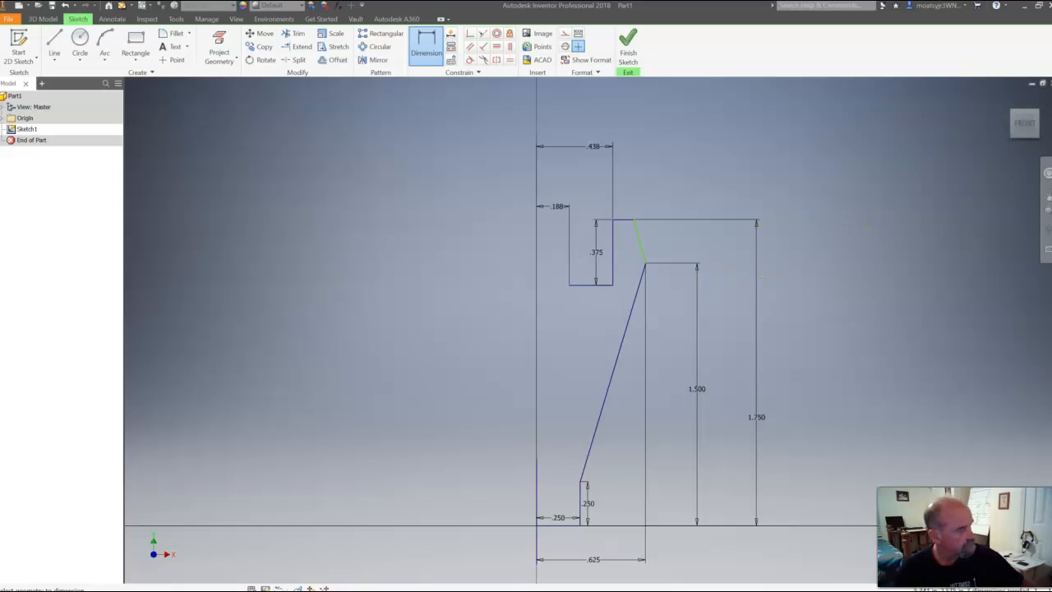
Check the Stack drawing and draw a 1.125 in vertical line down from the counterbore ledge's inner endpoint, level with the 0.25 in base corner
{"action": "mouse_move", "coordinate": [1051, 147]}
{"action": "left_mouse_down"}
{"action": "mouse_move", "coordinate": [401, 148]}
{"action": "mouse_move", "coordinate": [402, 106]}
{"action": "left_mouse_up"}
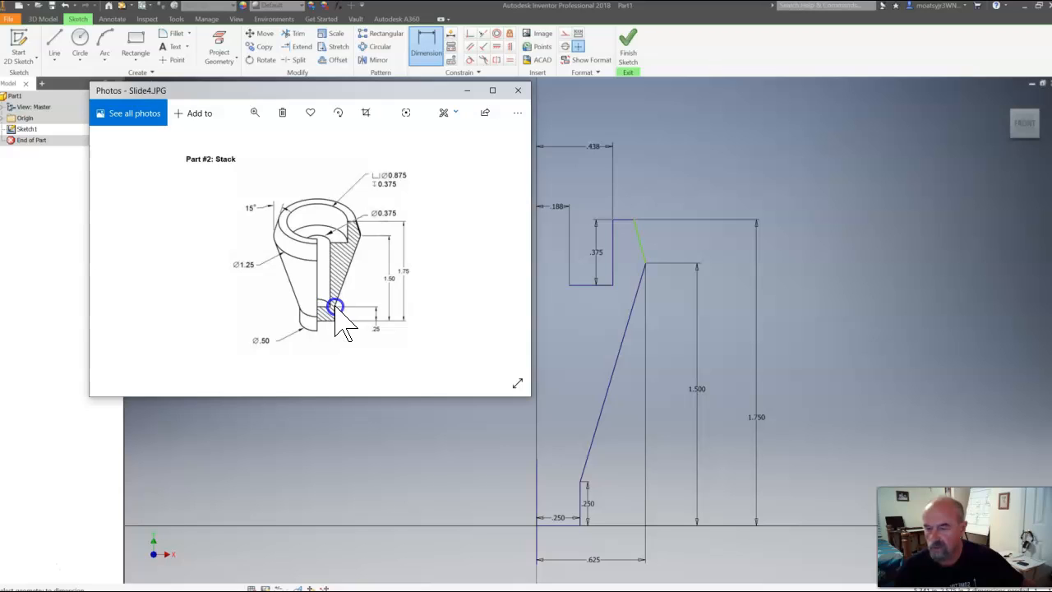
{"action": "mouse_move", "coordinate": [294, 91]}
{"action": "left_mouse_down"}
{"action": "mouse_move", "coordinate": [904, 116]}
{"action": "mouse_move", "coordinate": [1051, 111]}
{"action": "left_mouse_up"}
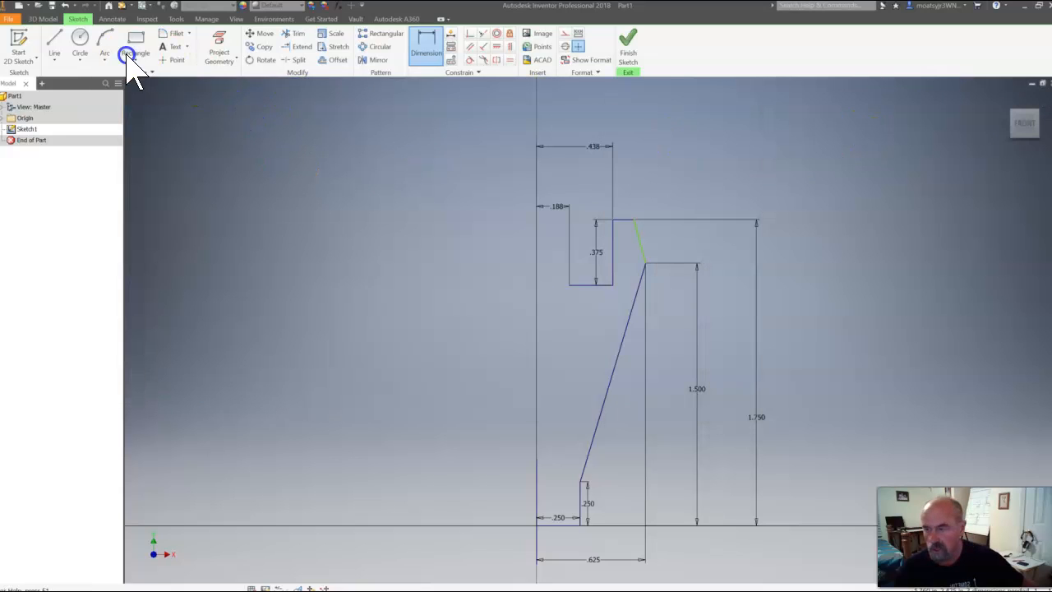
{"action": "left_click", "coordinate": [54, 42]}
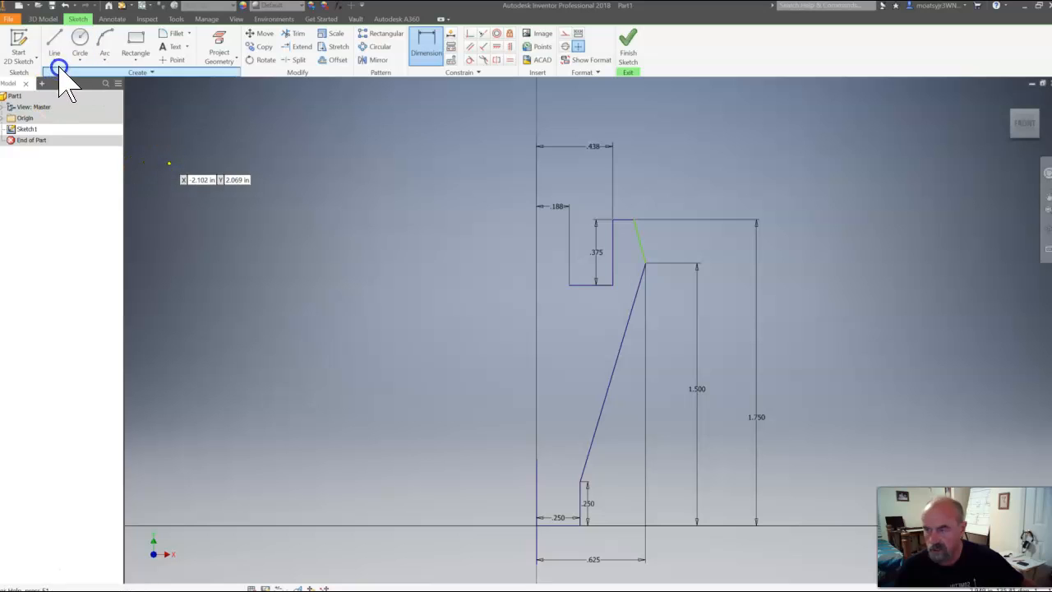
{"action": "left_click", "coordinate": [54, 47]}
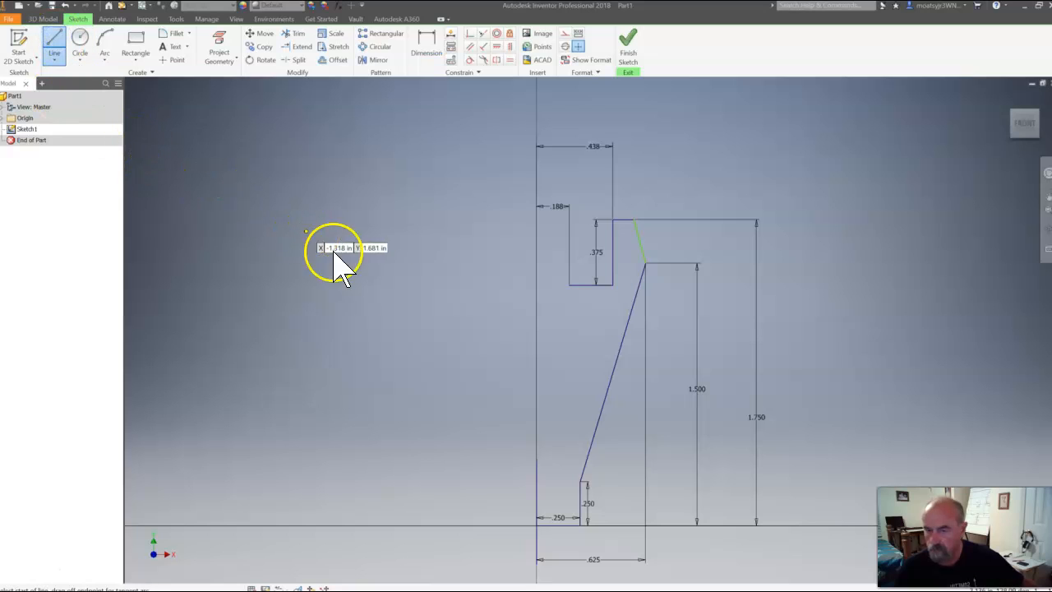
{"action": "left_click", "coordinate": [569, 285]}
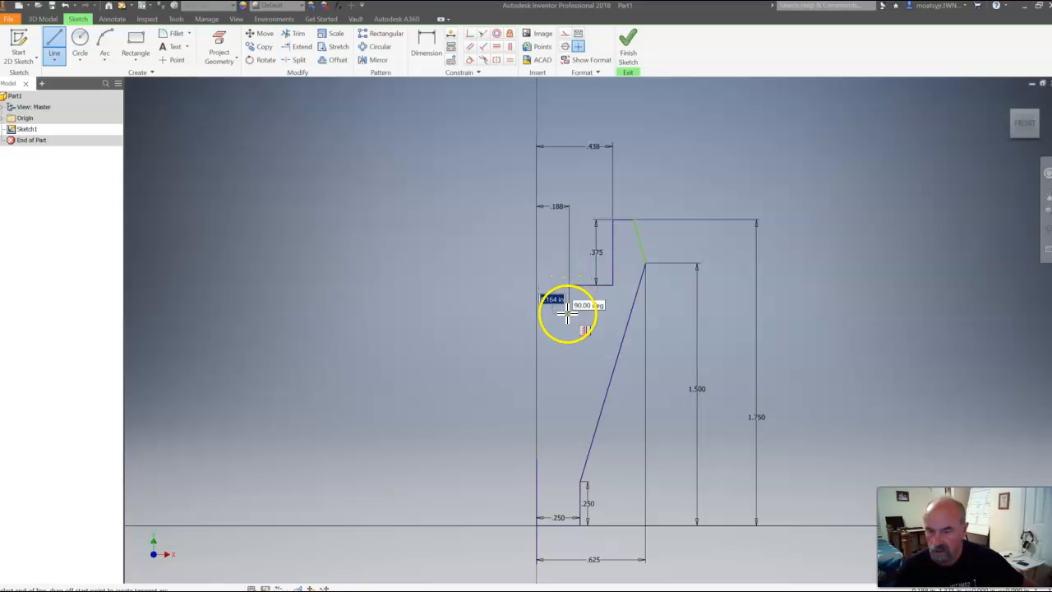
{"action": "left_click", "coordinate": [581, 484]}
{"action": "left_click", "coordinate": [568, 483]}
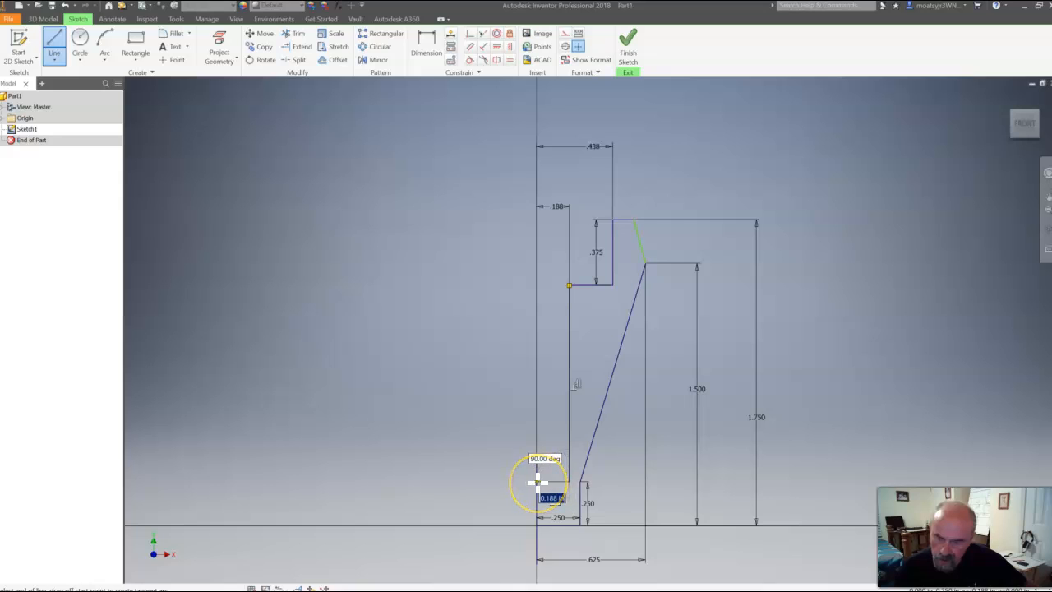
Close the half-profile with a 0.188 in horizontal line to the center line and a vertical line down to the origin, and finish the sketch
{"action": "left_click", "coordinate": [538, 482]}
{"action": "mouse_move", "coordinate": [537, 482]}
{"action": "left_mouse_down"}
{"action": "mouse_move", "coordinate": [545, 550]}
{"action": "mouse_move", "coordinate": [536, 482]}
{"action": "left_mouse_up"}
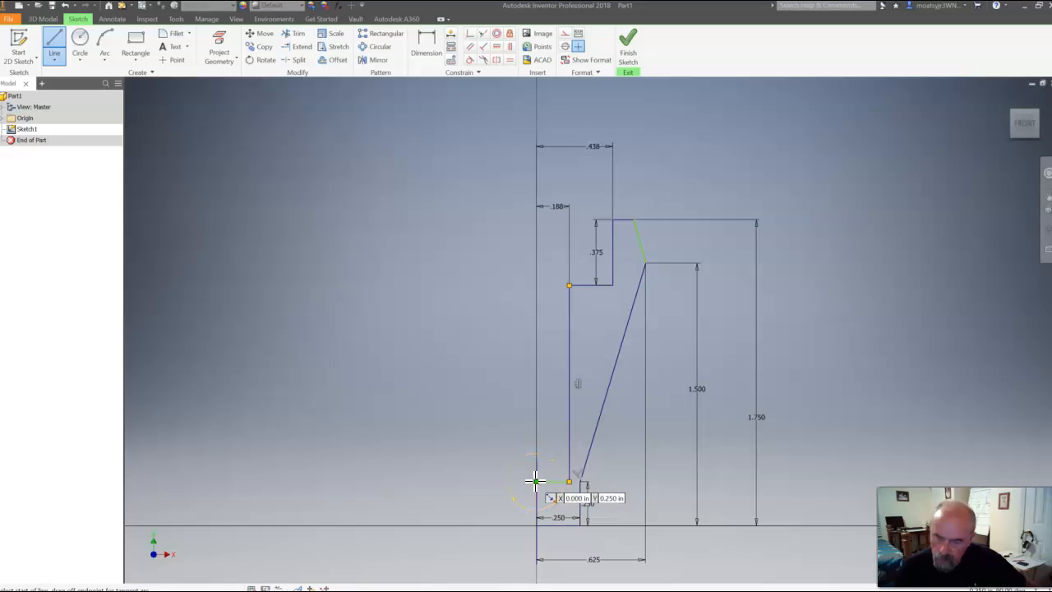
{"action": "left_click", "coordinate": [535, 481]}
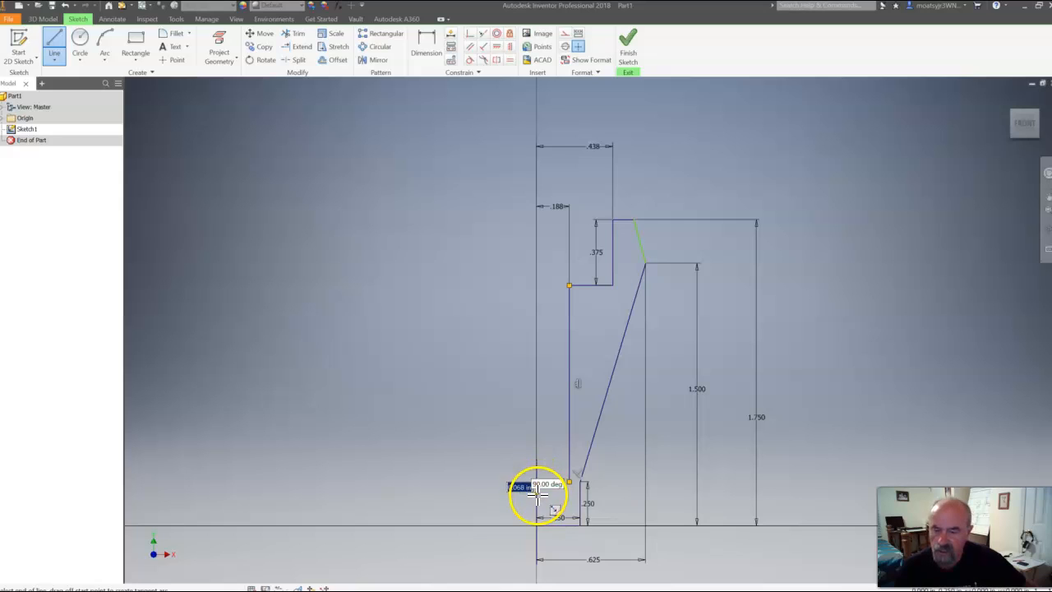
{"action": "left_click", "coordinate": [535, 525]}
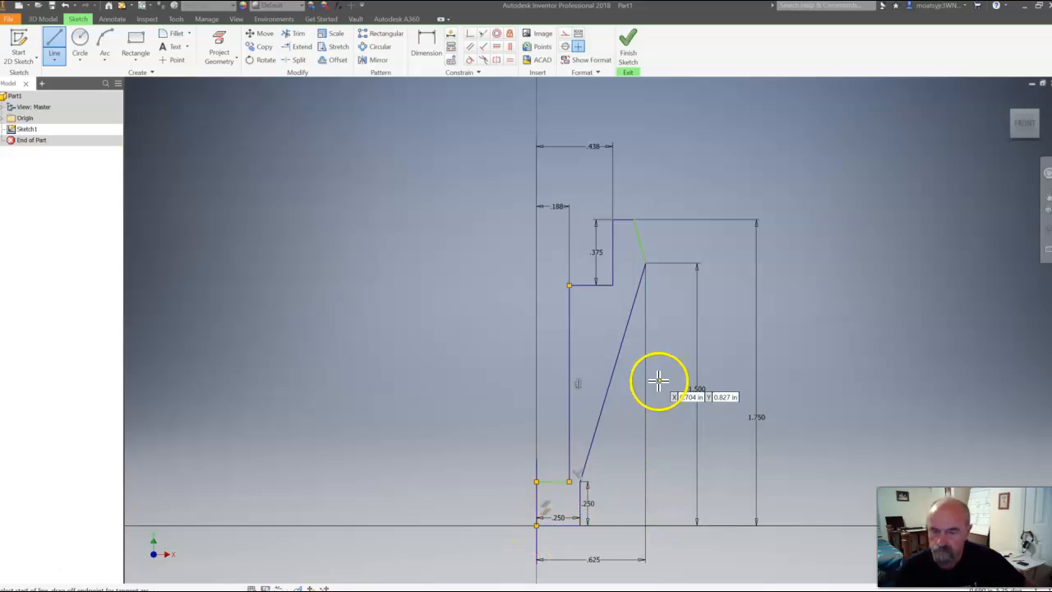
{"action": "left_click", "coordinate": [628, 50]}
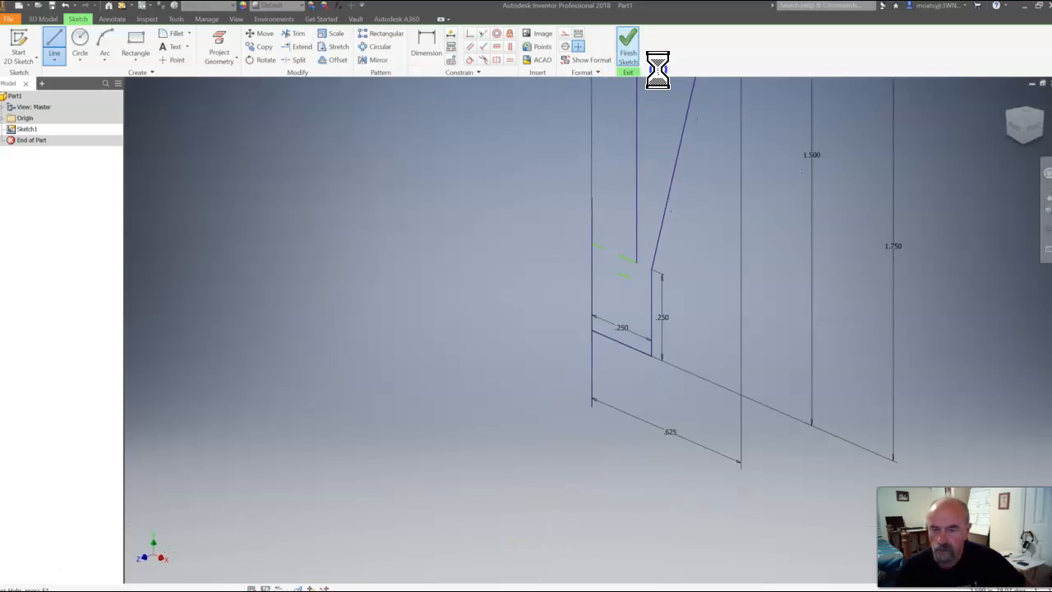
Revolve the closed half-profile as a full solid about the vertical center line
{"action": "left_click", "coordinate": [1023, 121]}
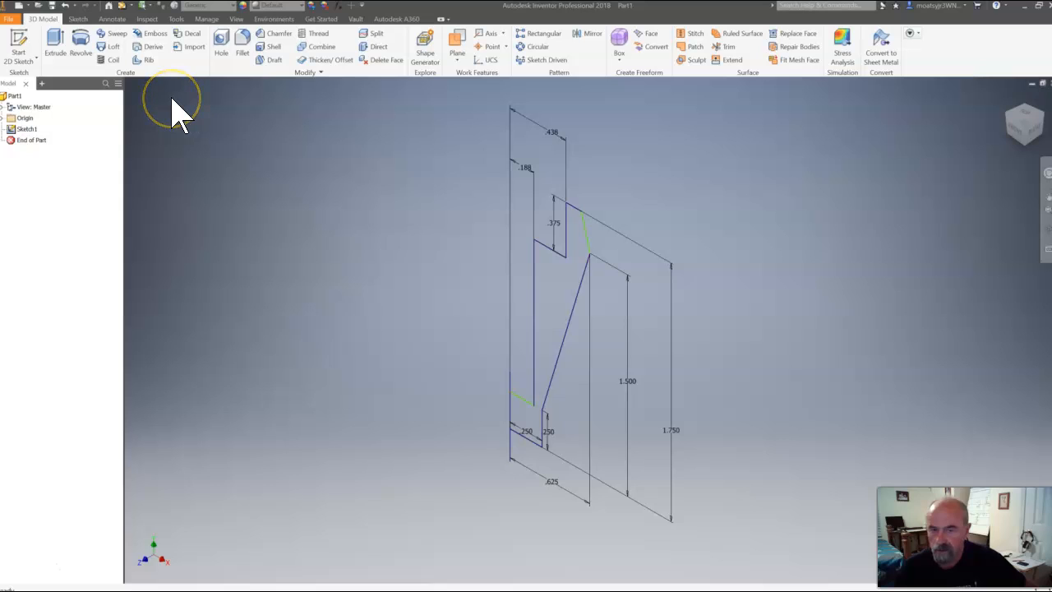
{"action": "left_click", "coordinate": [80, 51]}
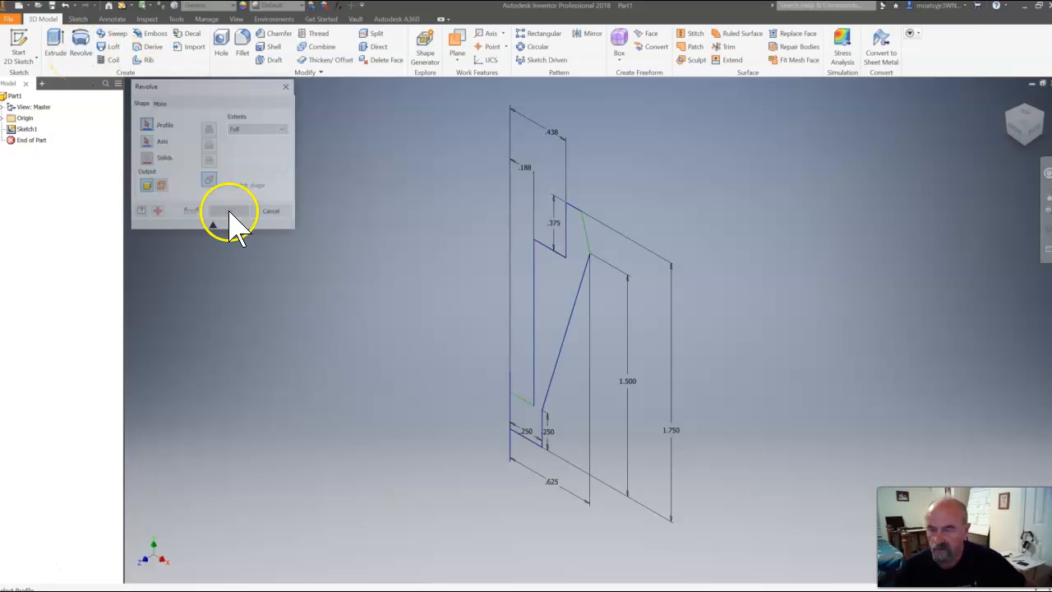
{"action": "left_click", "coordinate": [552, 306]}
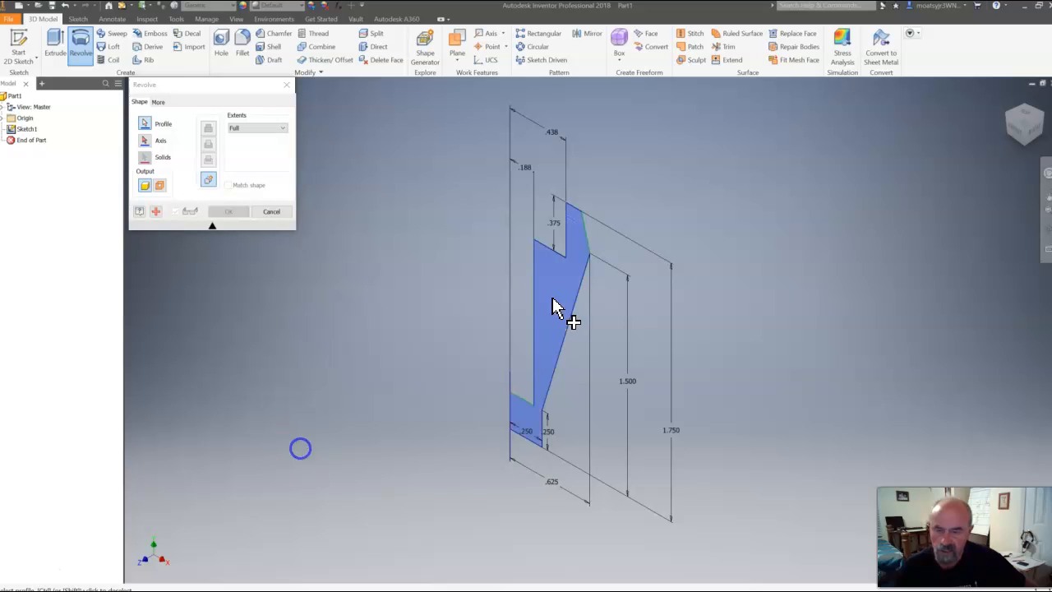
{"action": "left_click", "coordinate": [549, 426]}
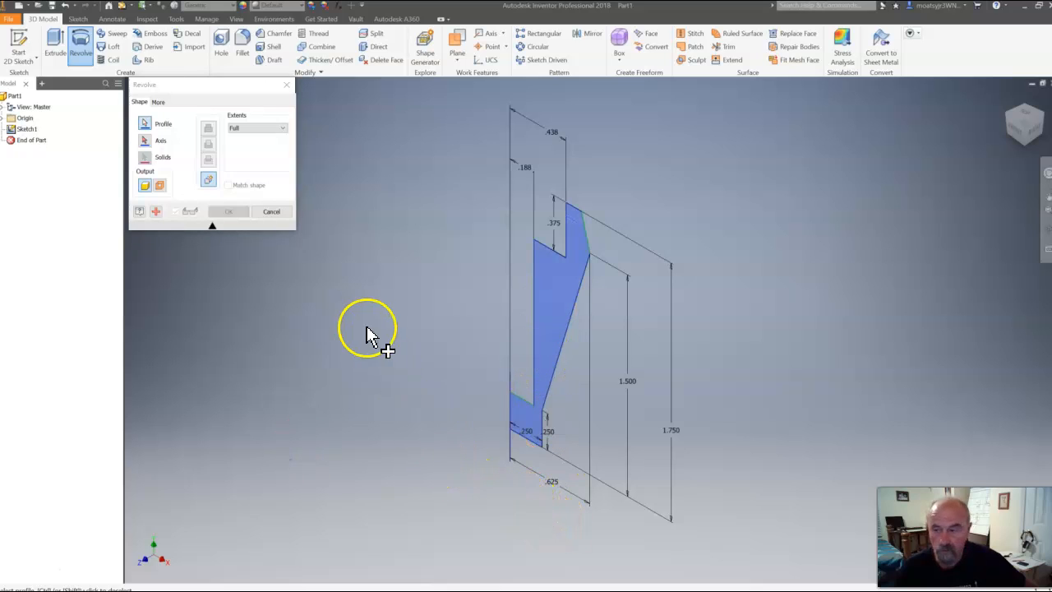
{"action": "left_click", "coordinate": [148, 147]}
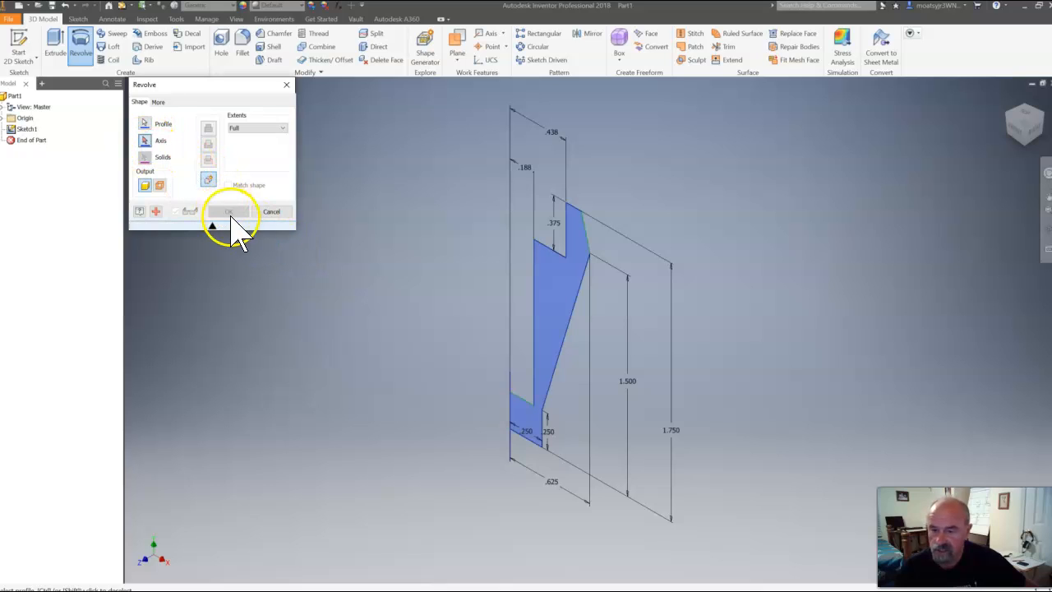
{"action": "left_click", "coordinate": [510, 397]}
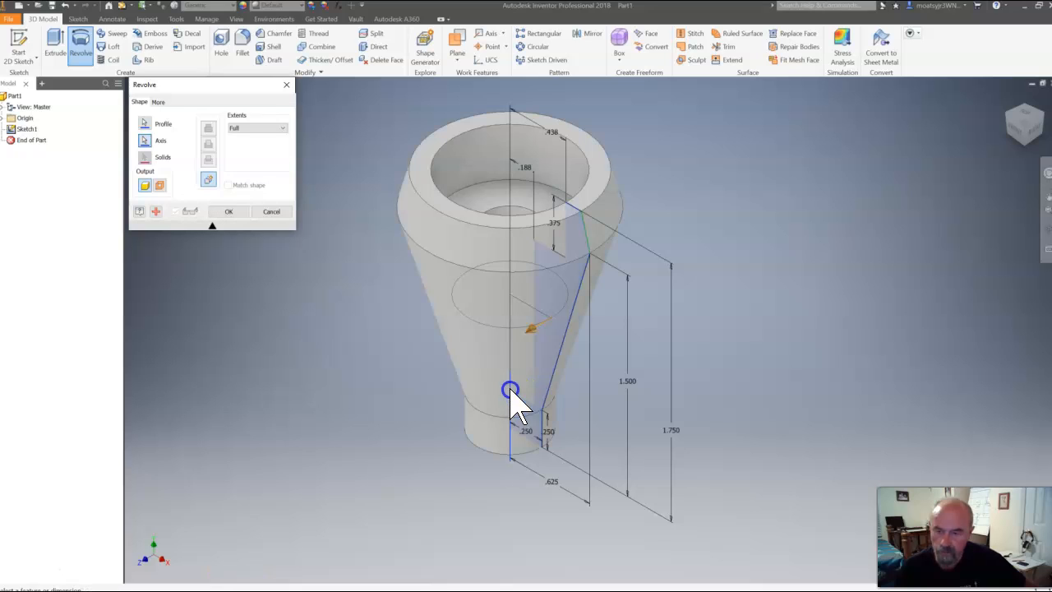
{"action": "left_click", "coordinate": [230, 212]}
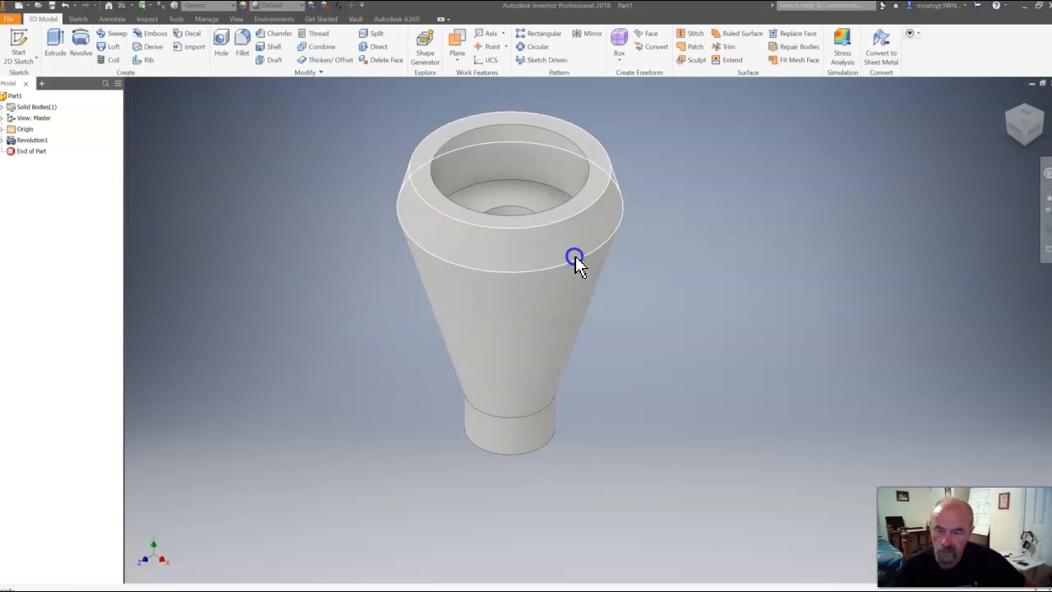
{"action": "mouse_move", "coordinate": [1027, 131]}
{"action": "left_mouse_down"}
{"action": "mouse_move", "coordinate": [131, 134]}
{"action": "mouse_move", "coordinate": [1027, 180]}
{"action": "mouse_move", "coordinate": [1012, 201]}
{"action": "mouse_move", "coordinate": [131, 188]}
{"action": "mouse_move", "coordinate": [237, 234]}
{"action": "mouse_move", "coordinate": [293, 190]}
{"action": "mouse_move", "coordinate": [296, 144]}
{"action": "mouse_move", "coordinate": [362, 110]}
{"action": "left_mouse_up"}
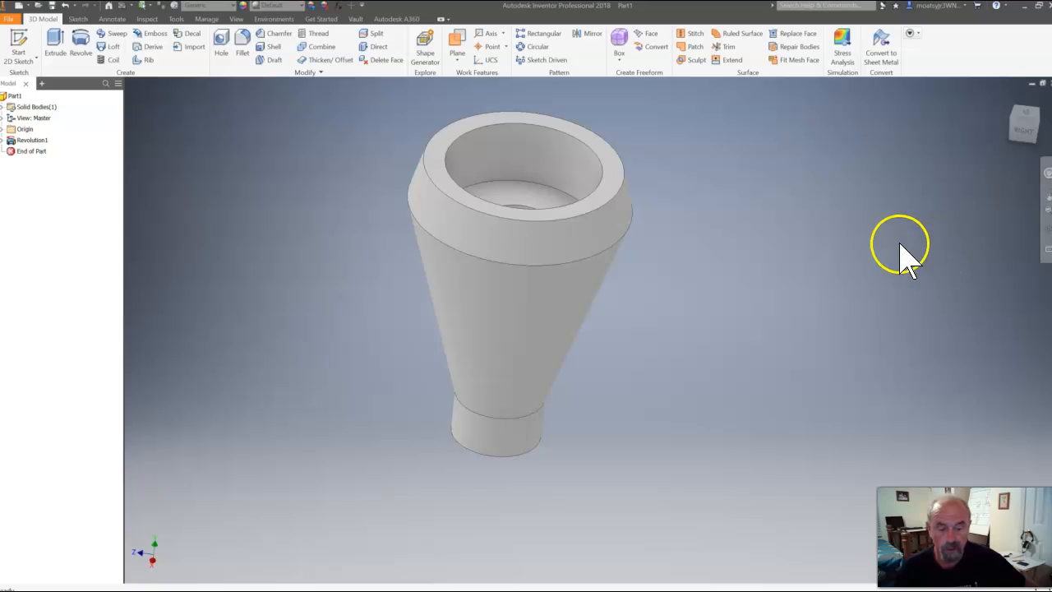
{"action": "mouse_move", "coordinate": [460, 591]}
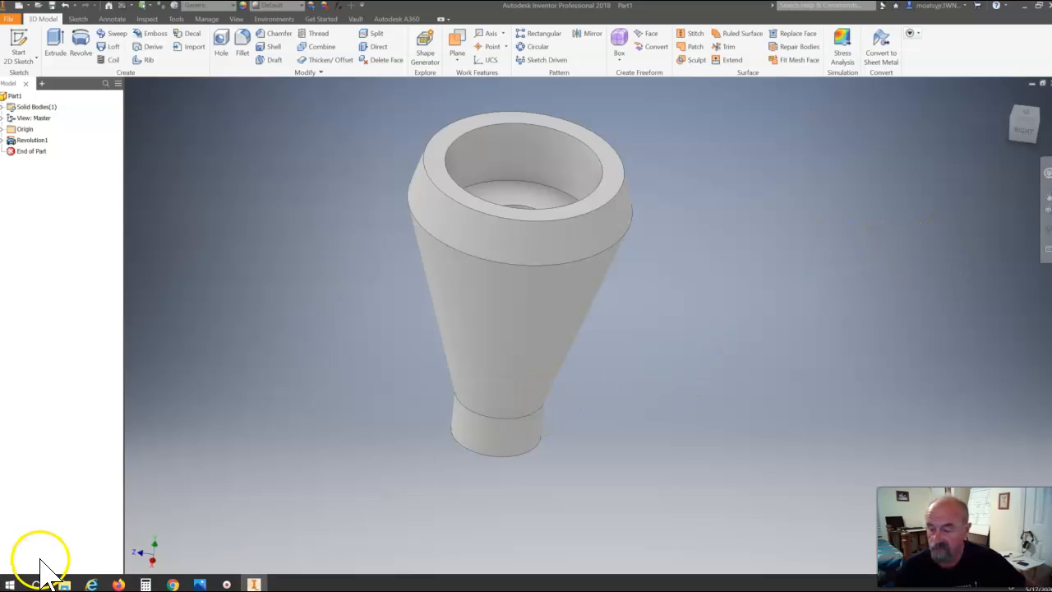